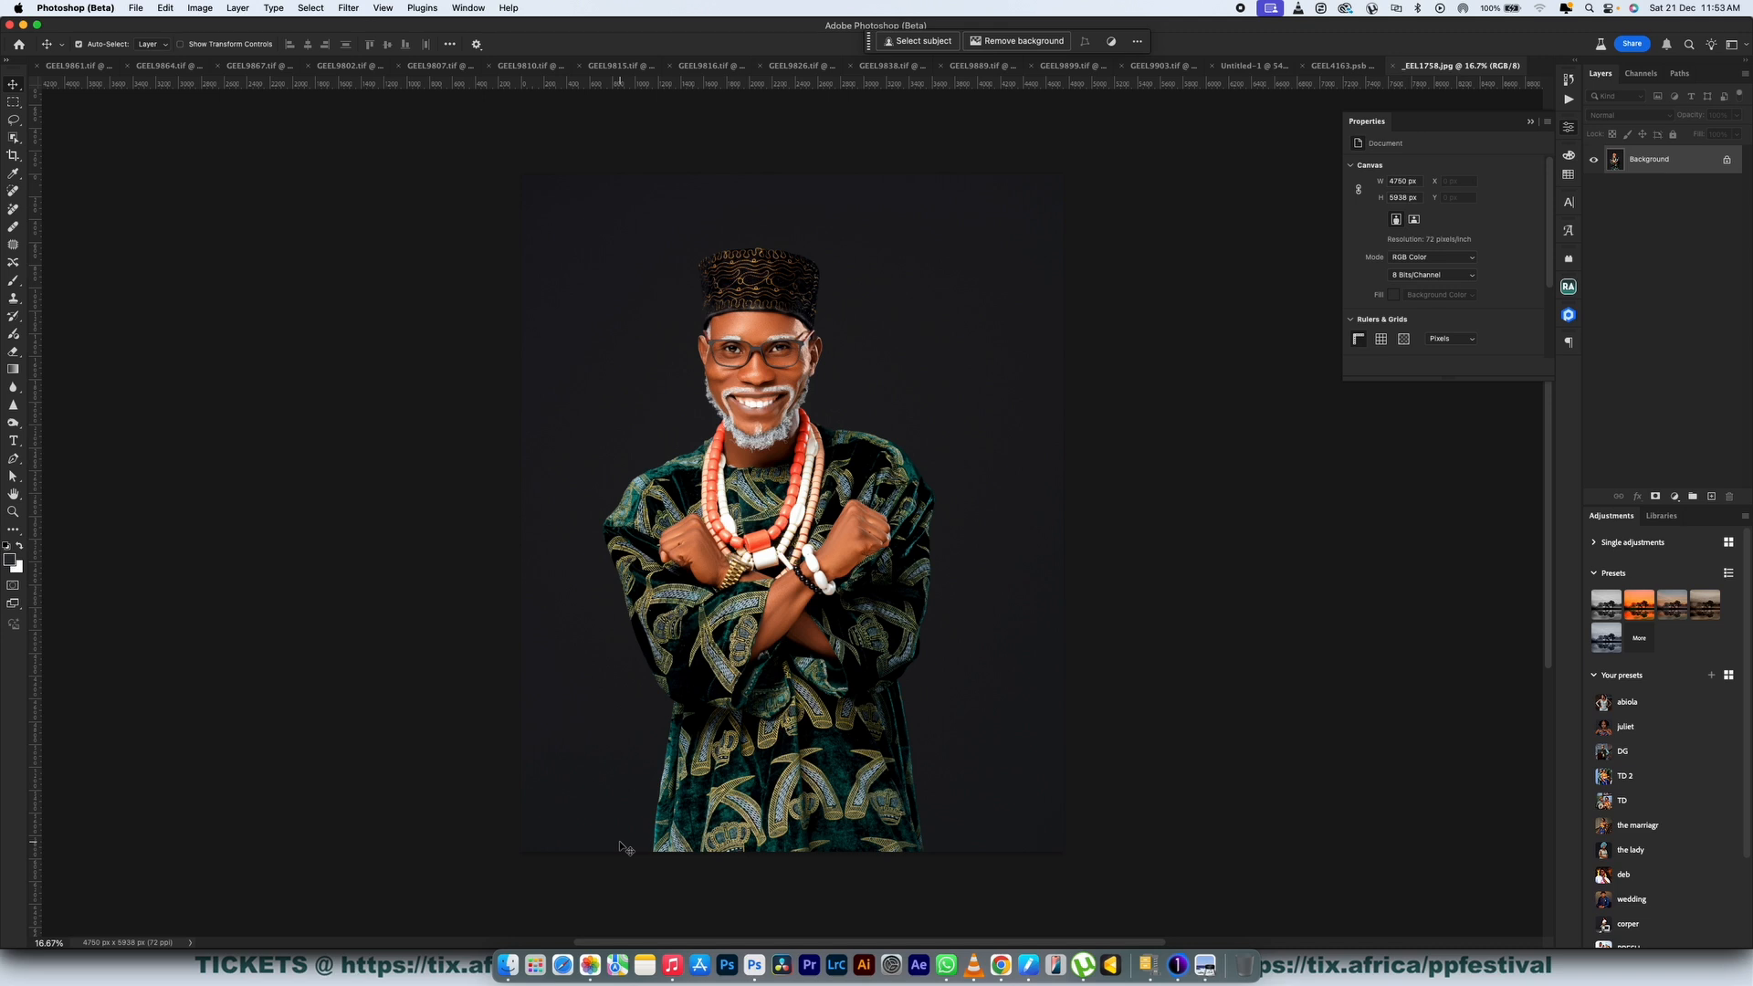
Step: Duplicate the Background layer of the portrait
key("super+j")
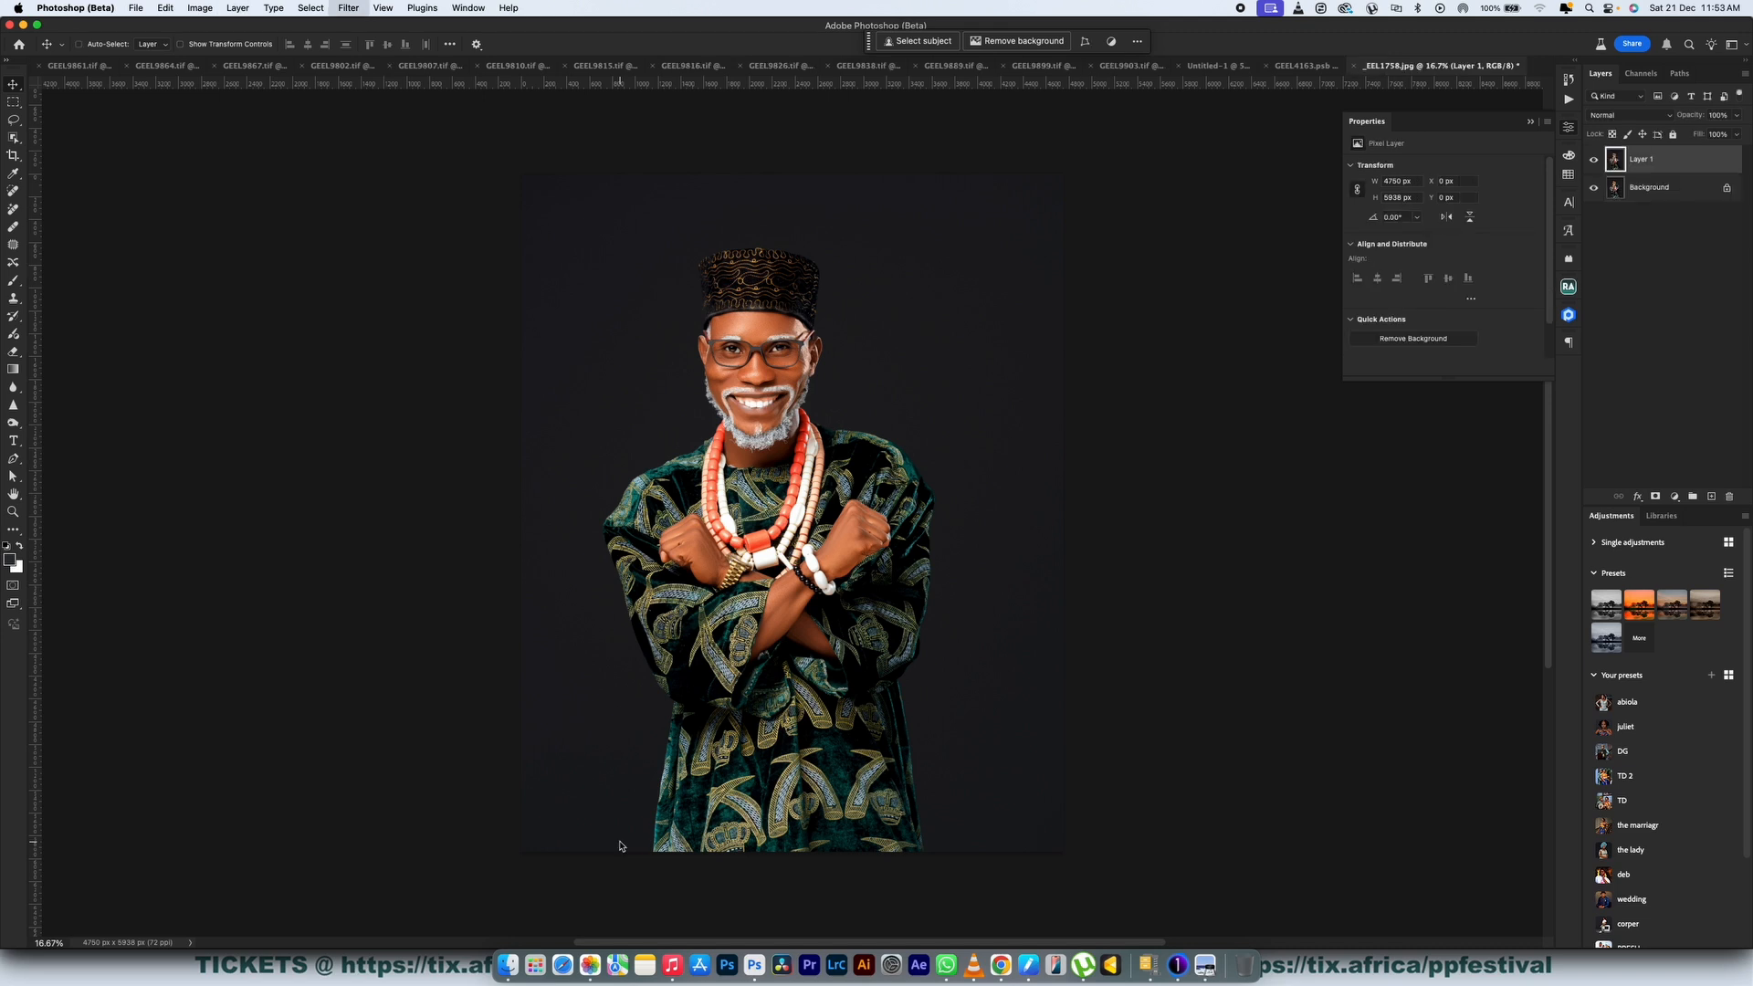
key("super+ctrl+f")
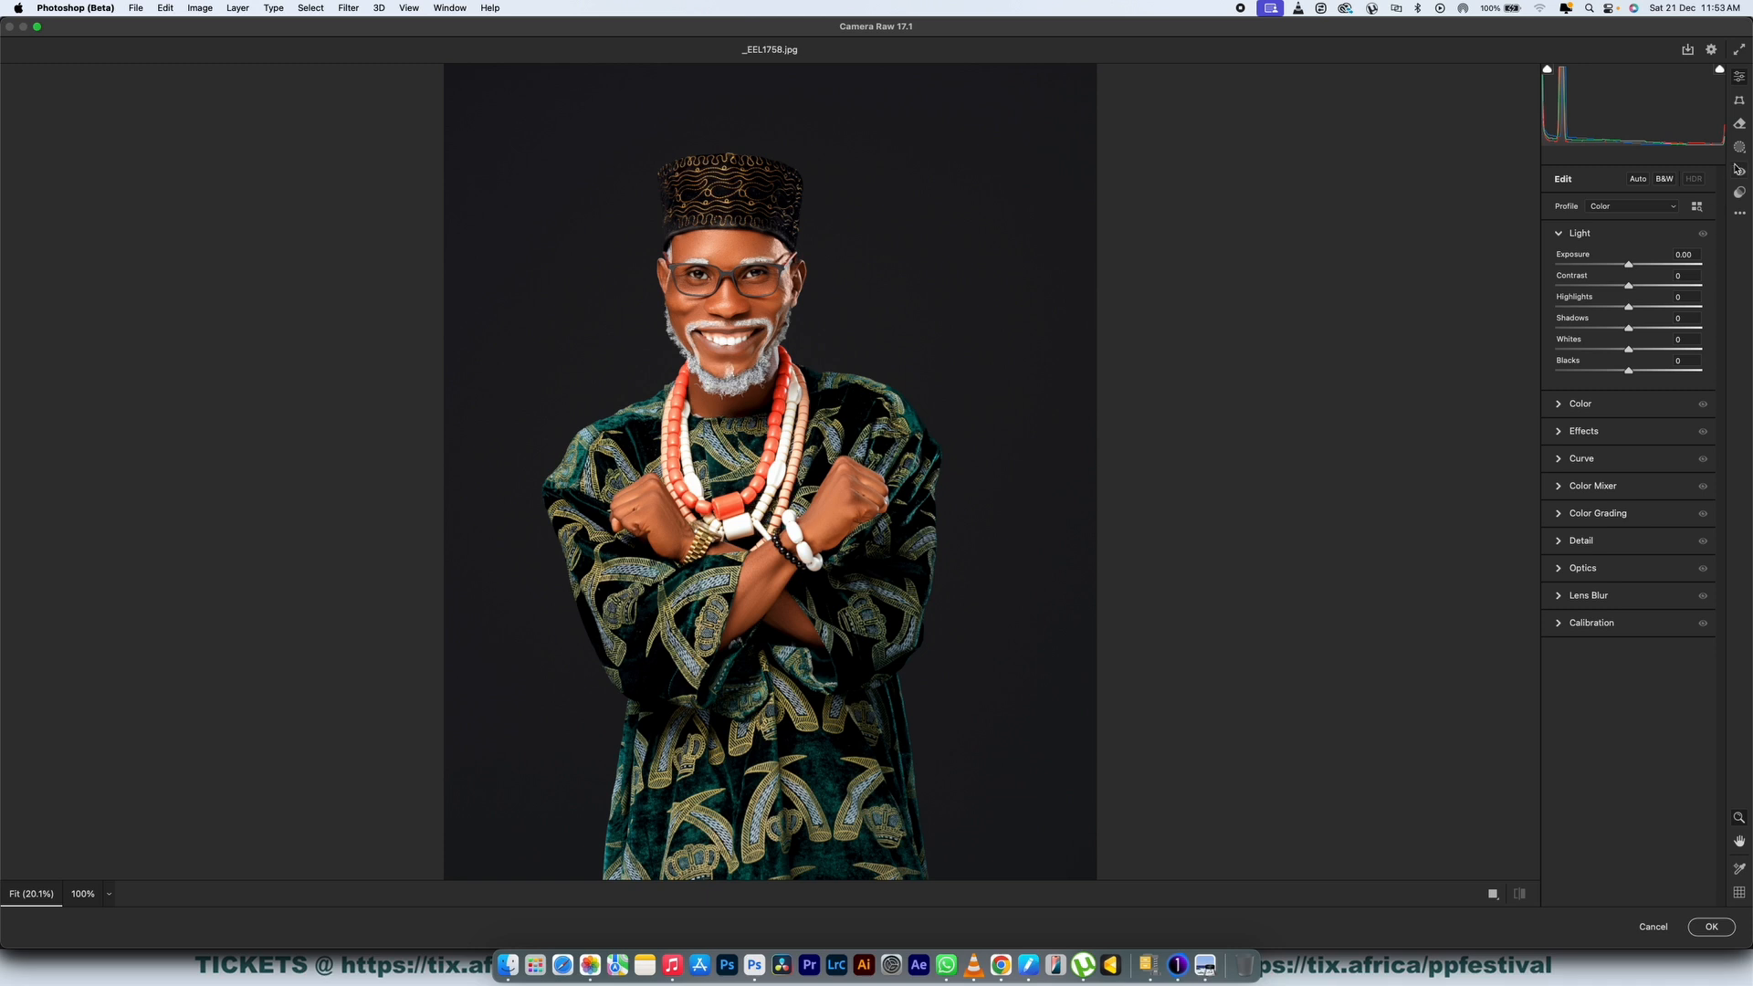
left_click(1739, 146)
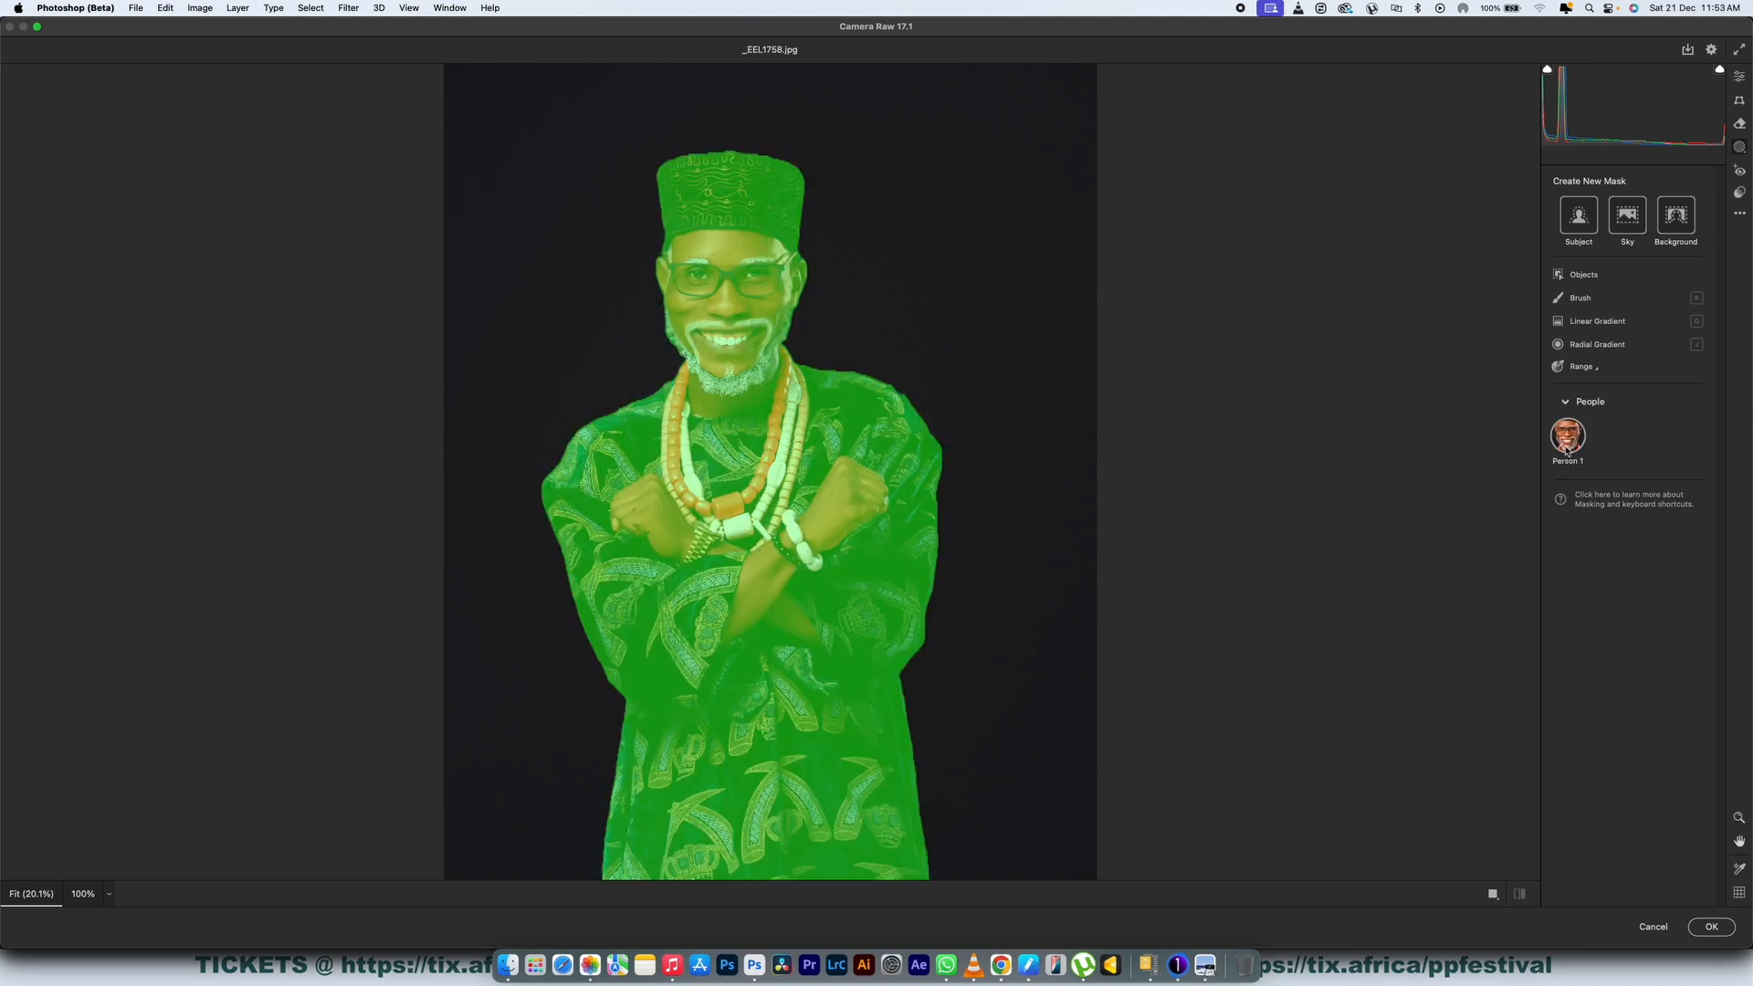
left_click(1570, 442)
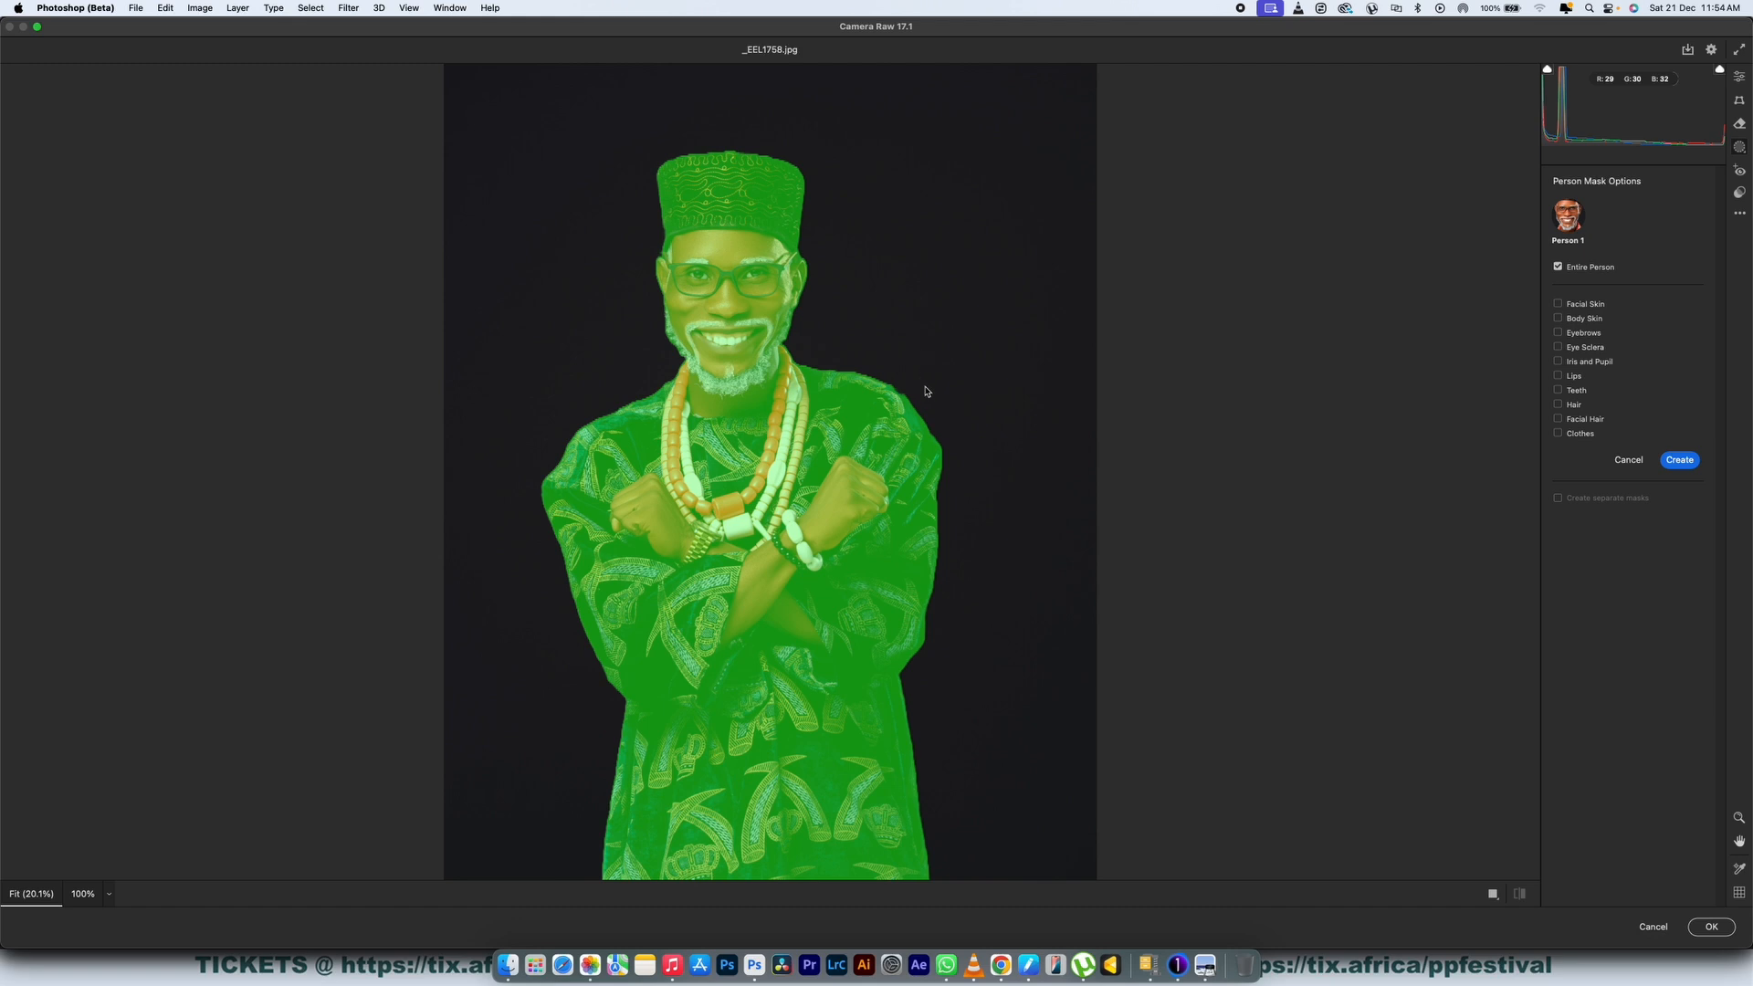
left_click(1628, 461)
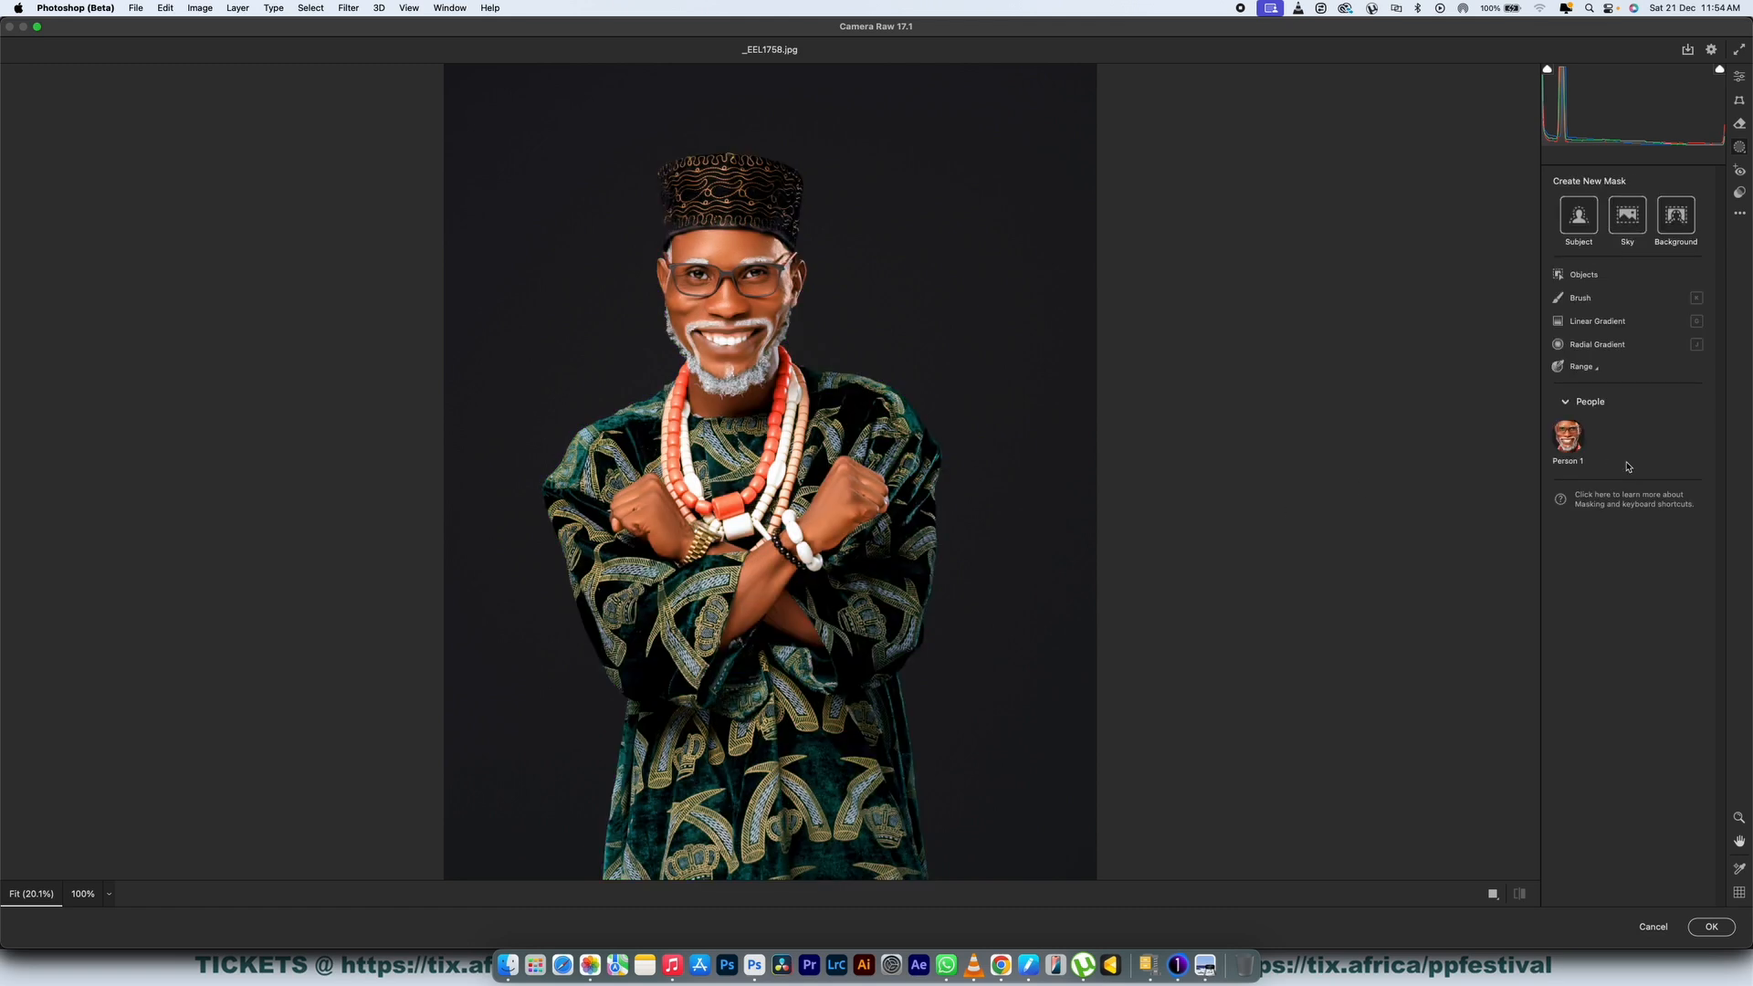
left_click(1653, 927)
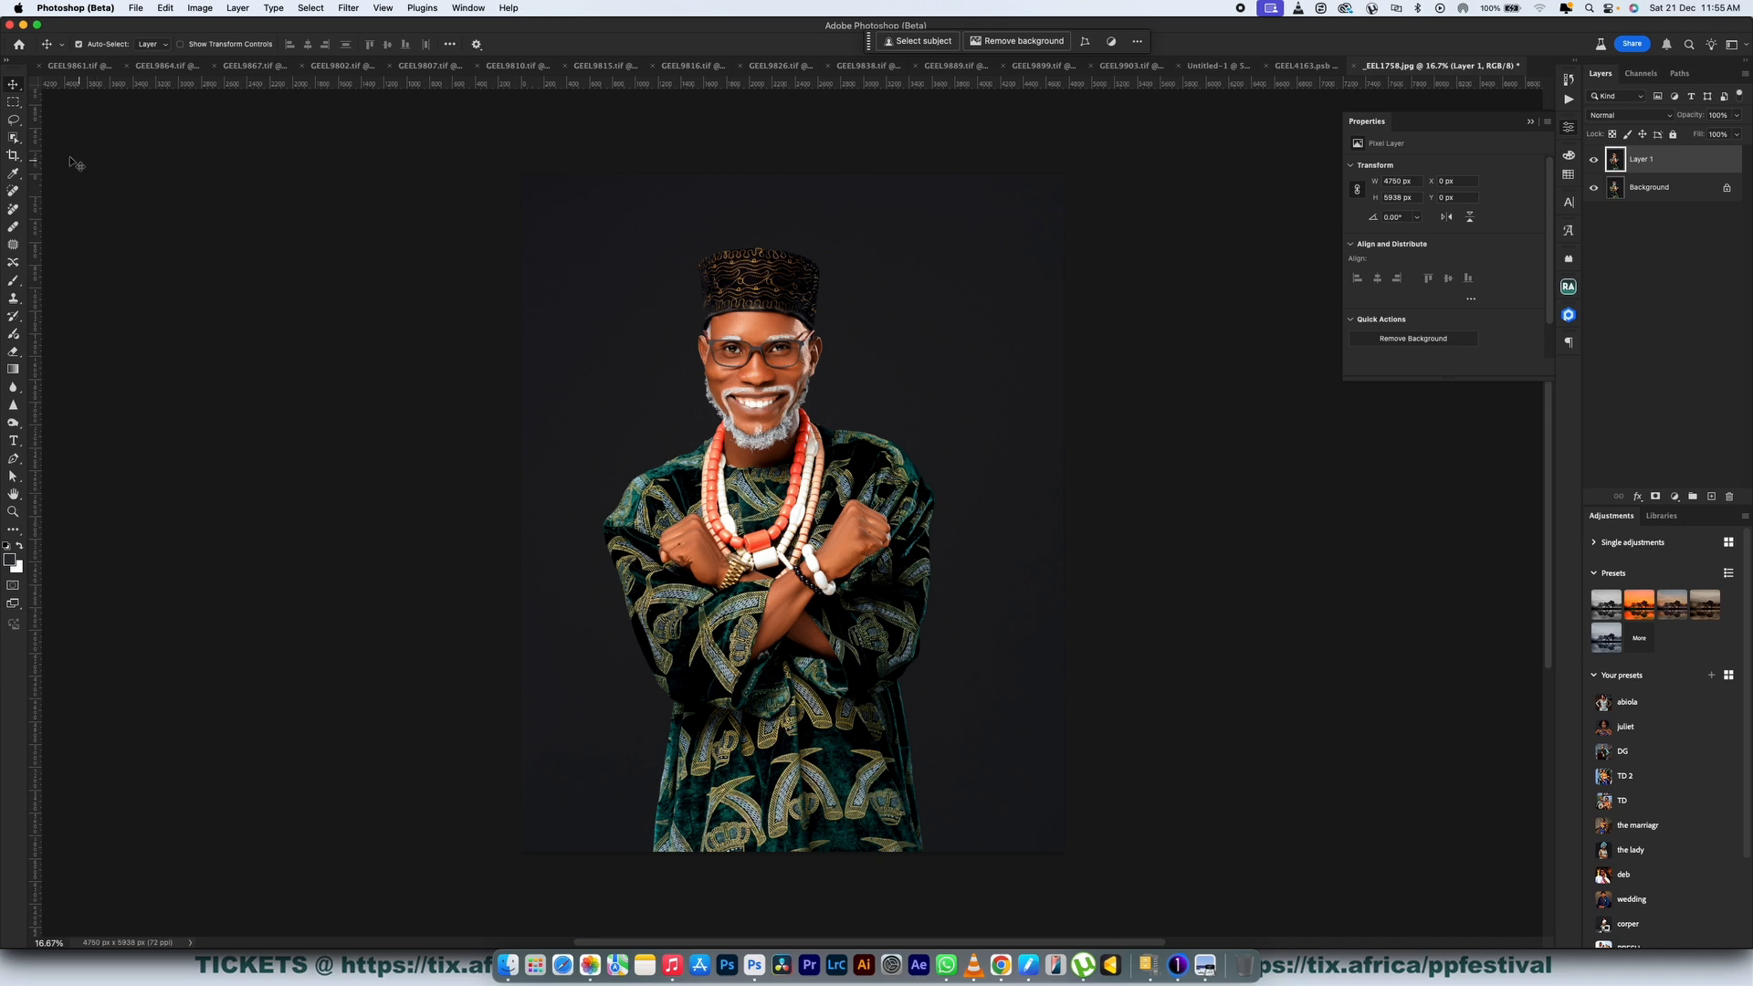
Step: Activate the Object Selection tool, launch Photoshop 2025 and dismiss its startup error
left_click(14, 138)
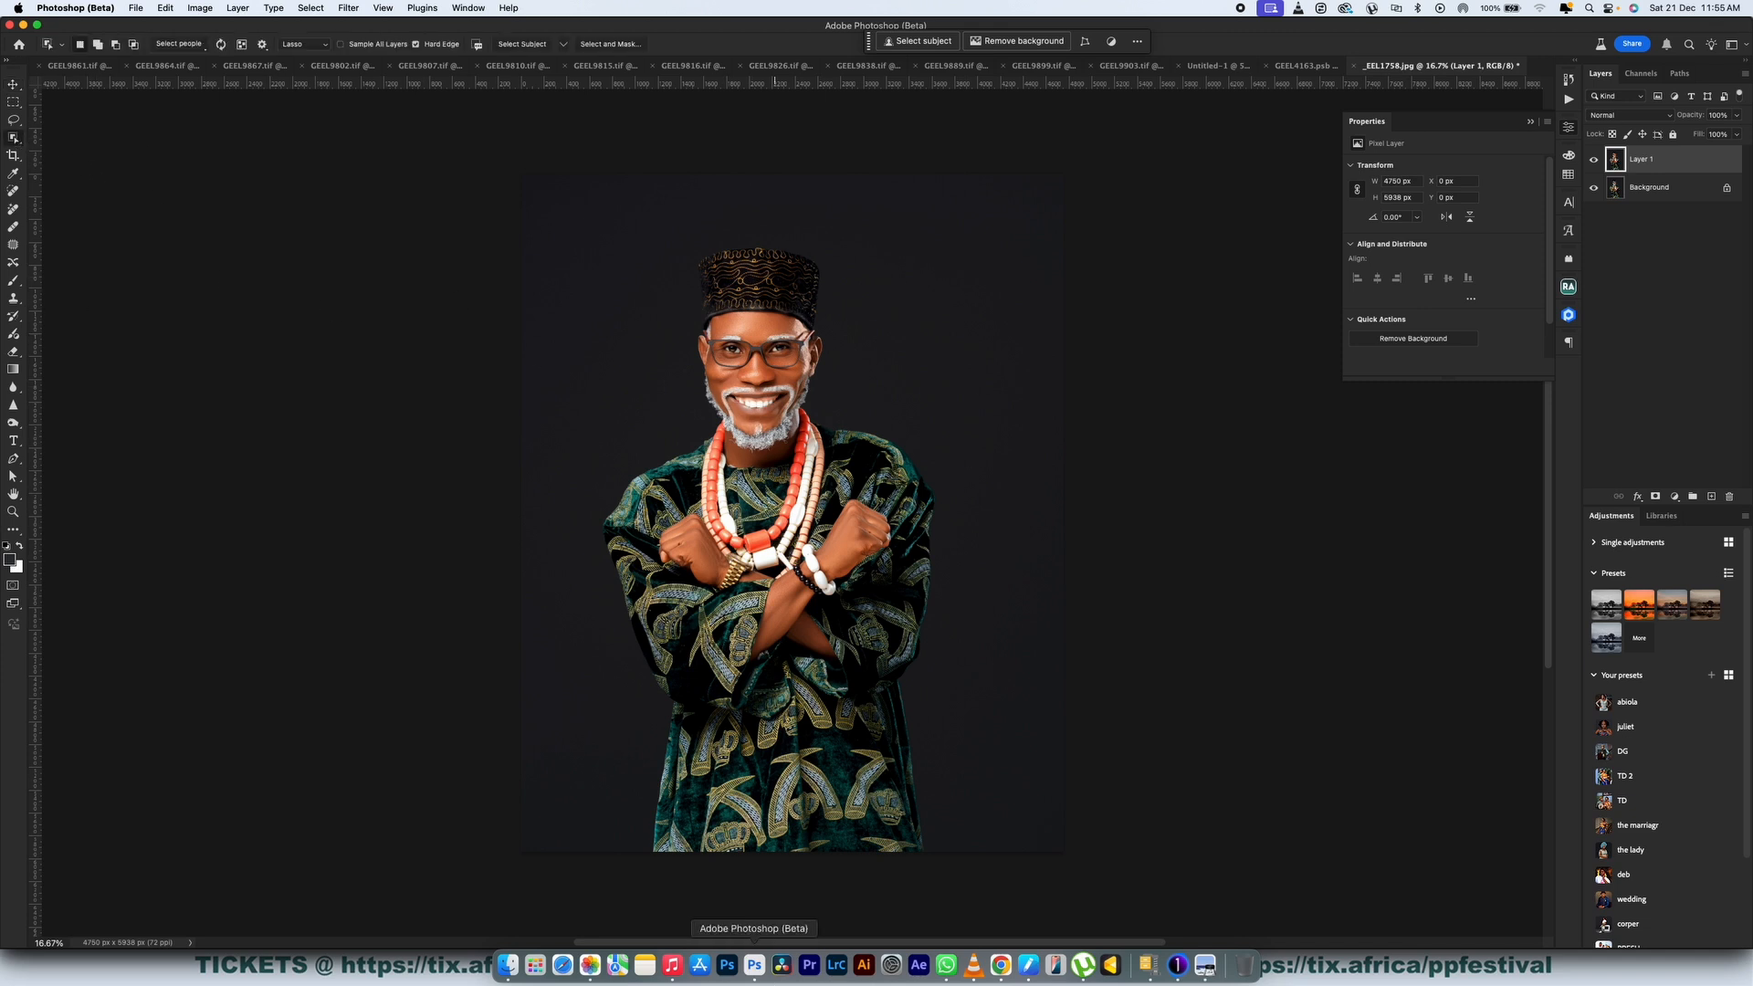
left_click(730, 963)
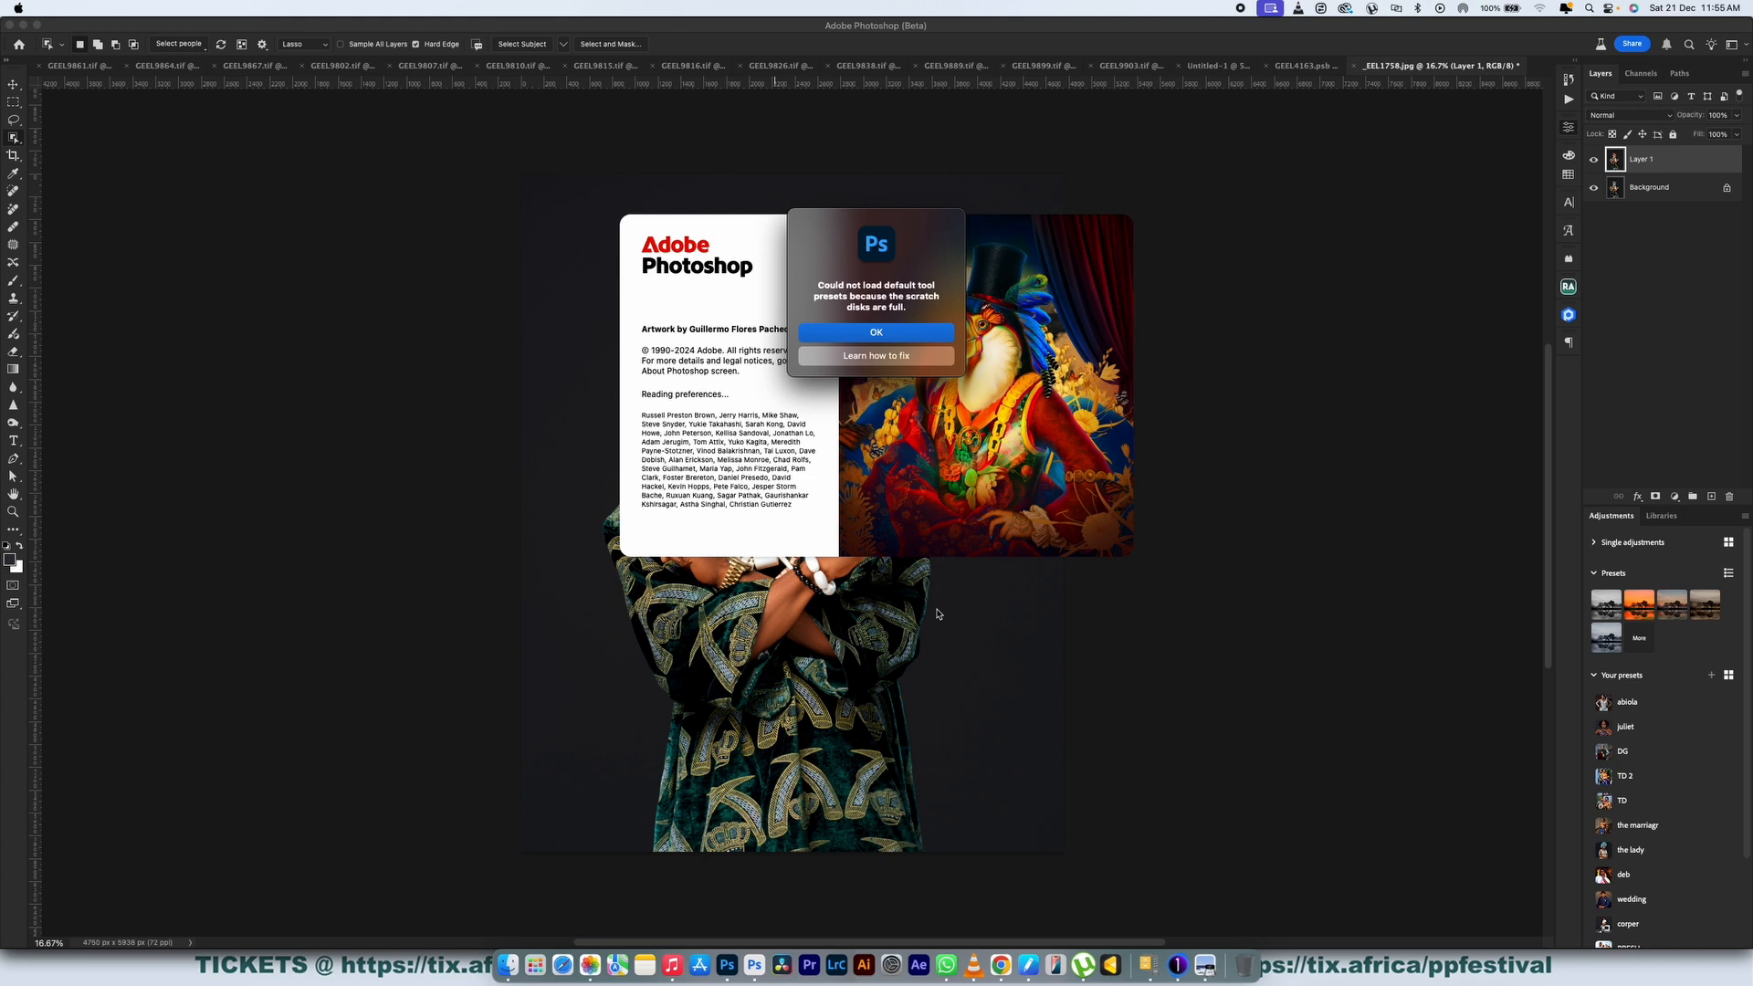
left_click(875, 333)
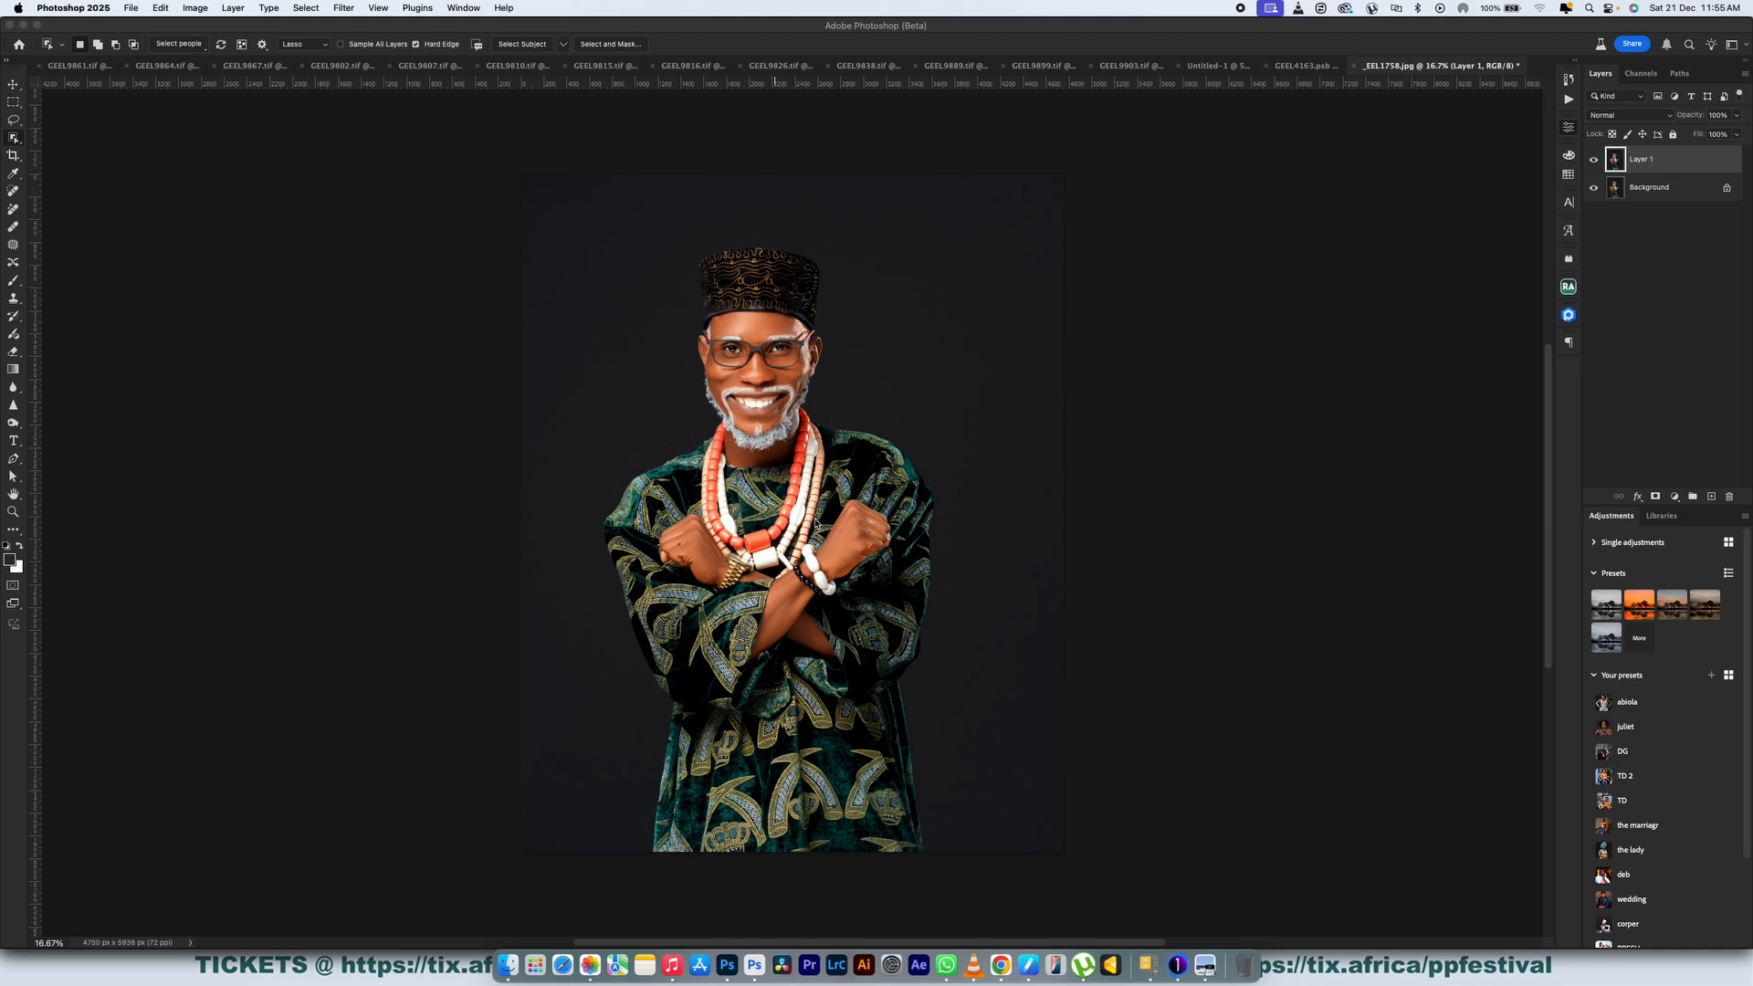
left_click(730, 971)
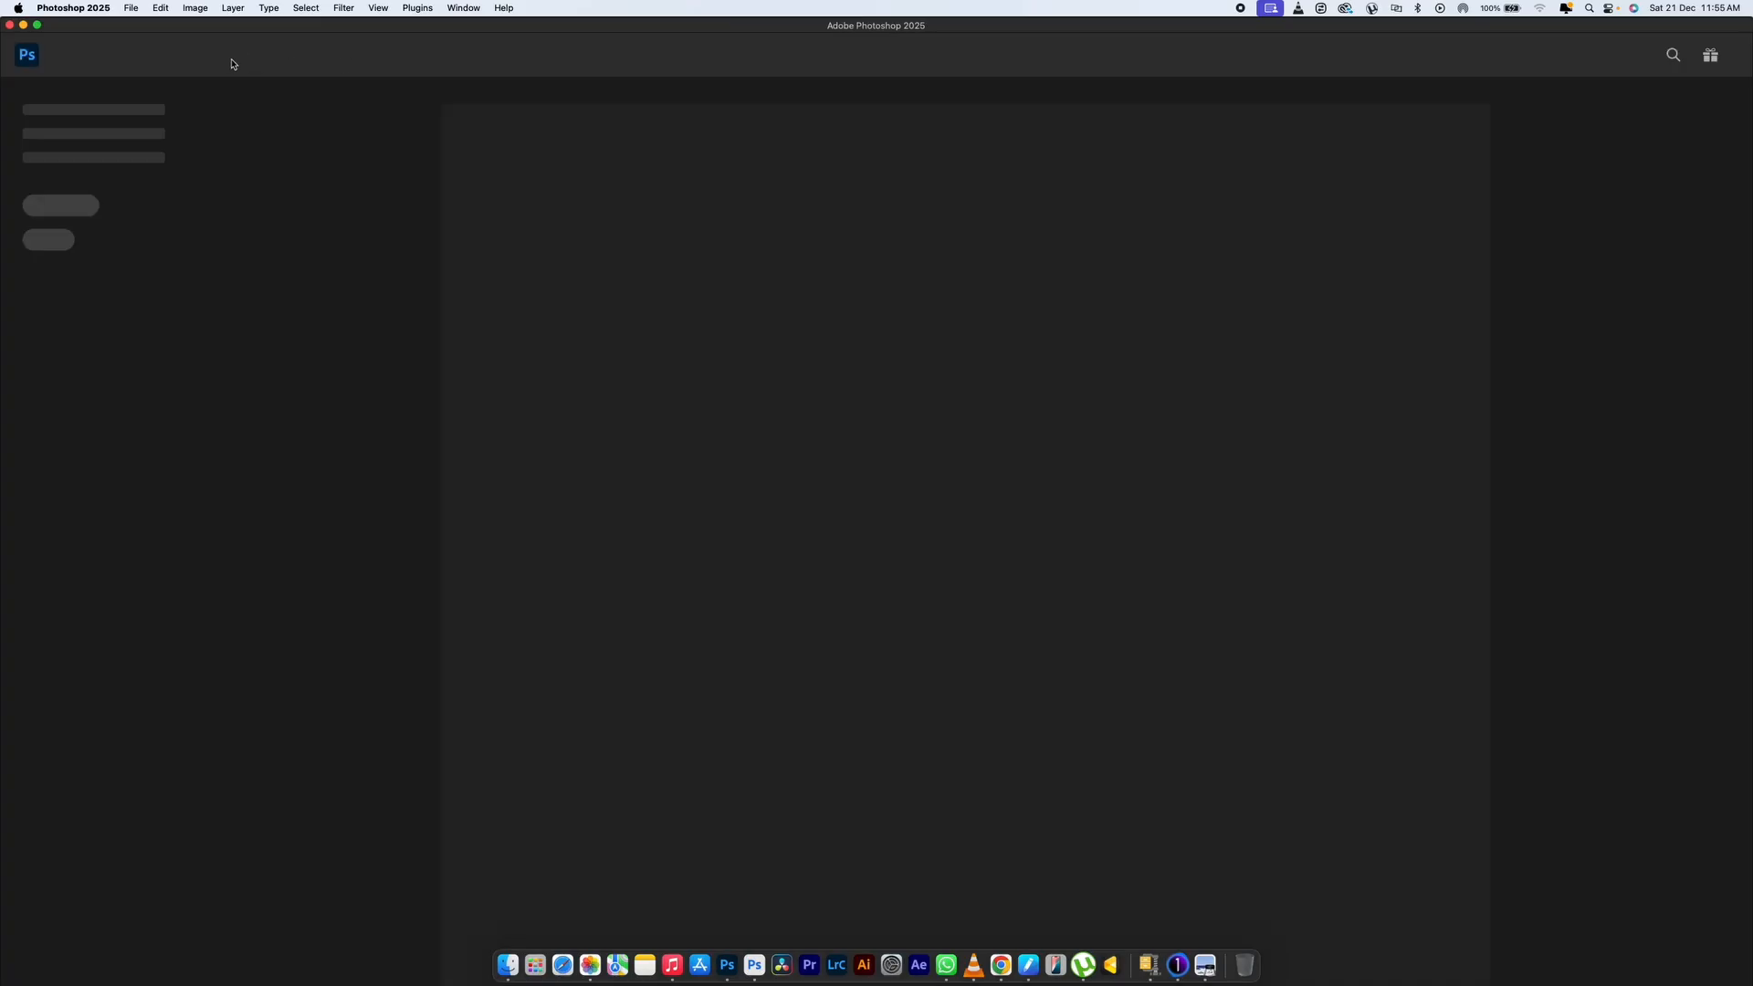
Step: Try to open _EEL1758.jpg from the EXPORTED folder in Photoshop 2025
left_click(507, 965)
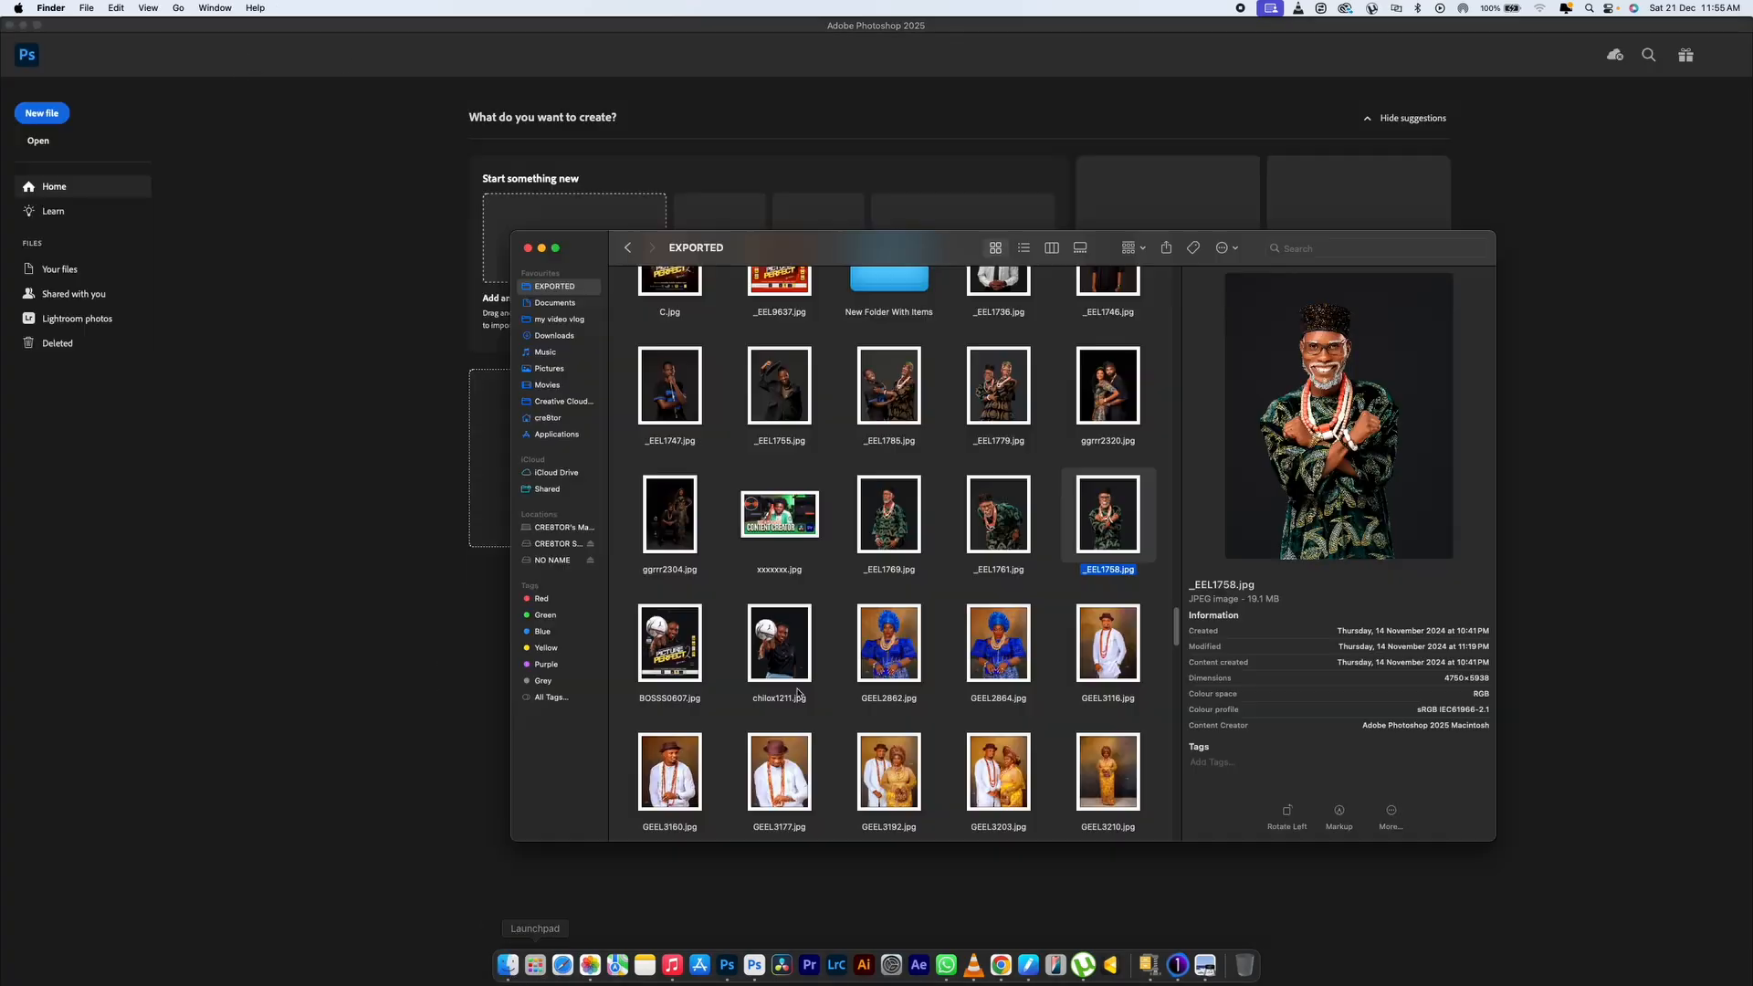
left_click_drag(1084, 525, 451, 619)
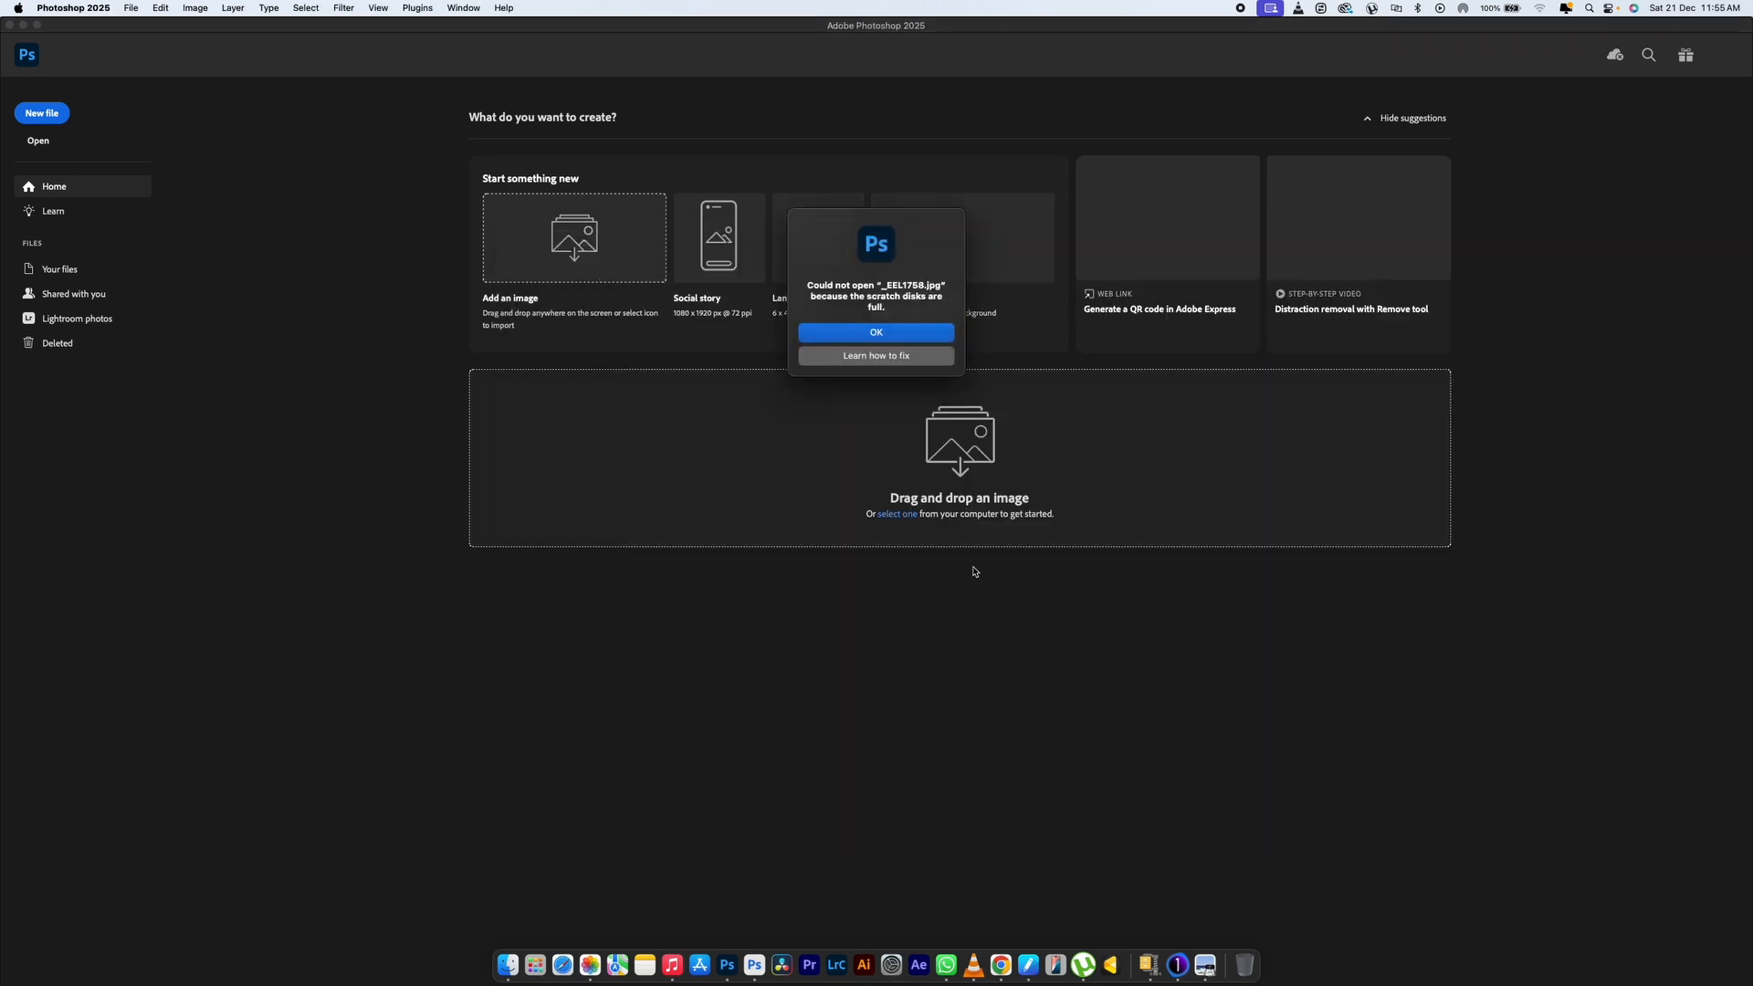
left_click(910, 333)
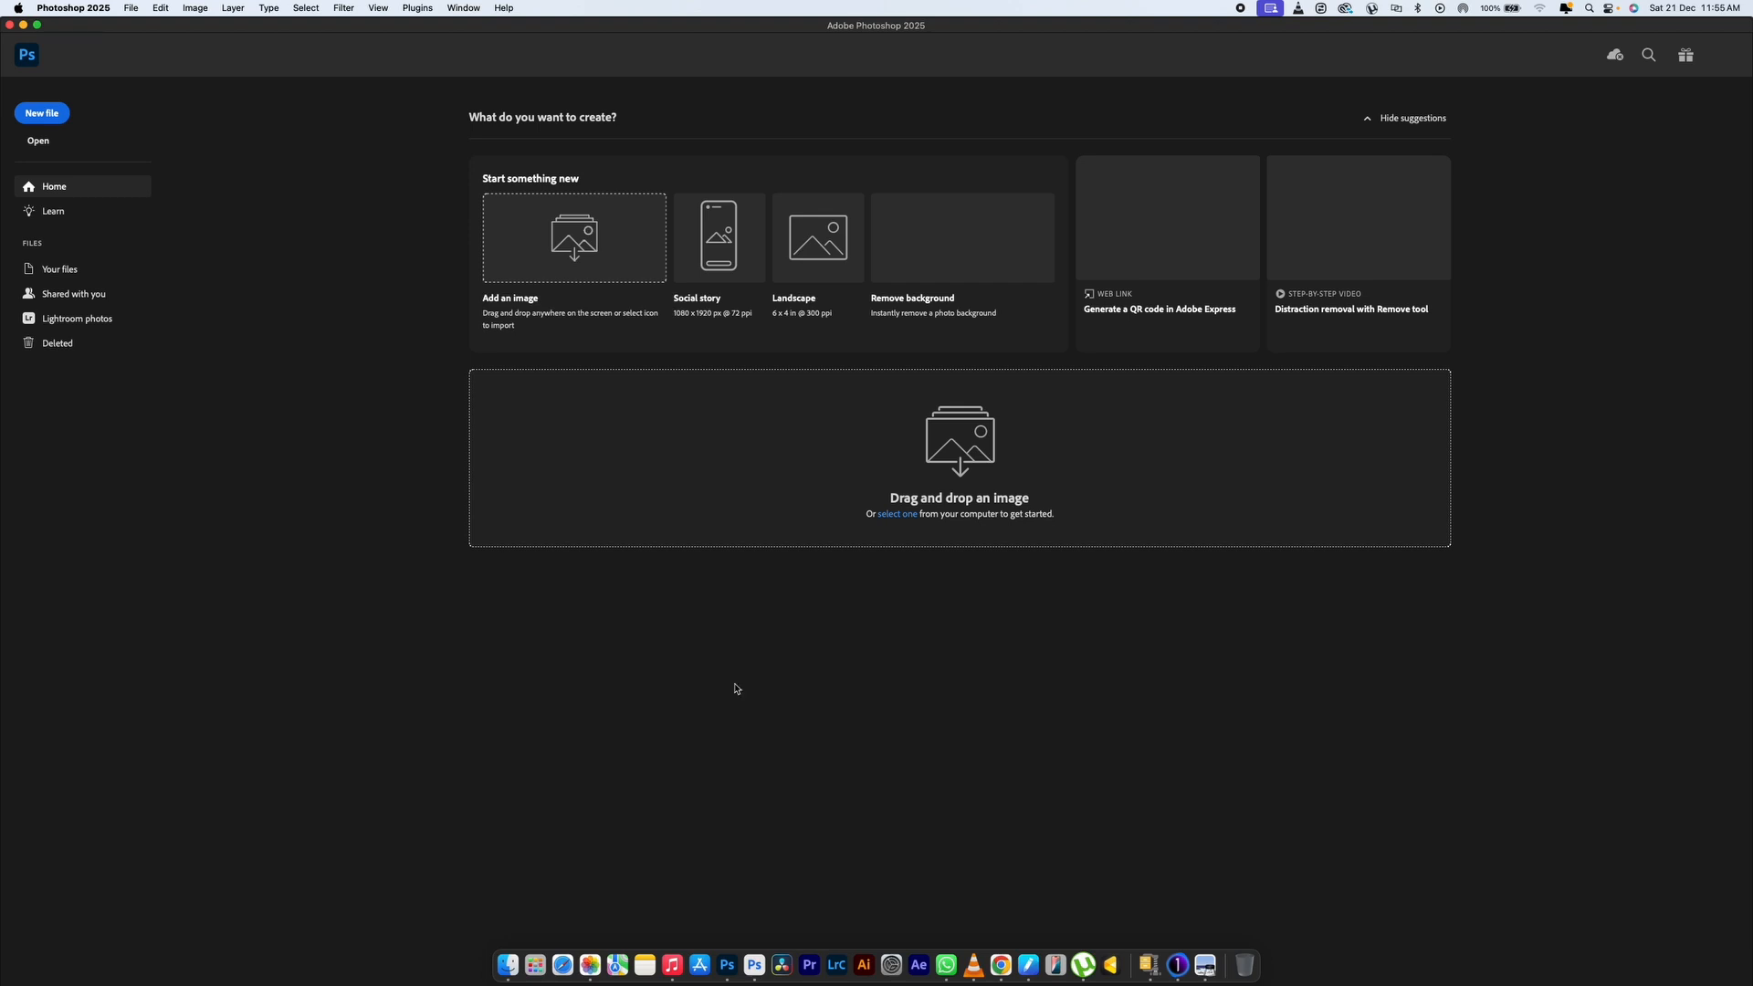
Step: Delete GEE_0487.MP4 from the Music folder in Finder and permanently empty the Bin
left_click(510, 960)
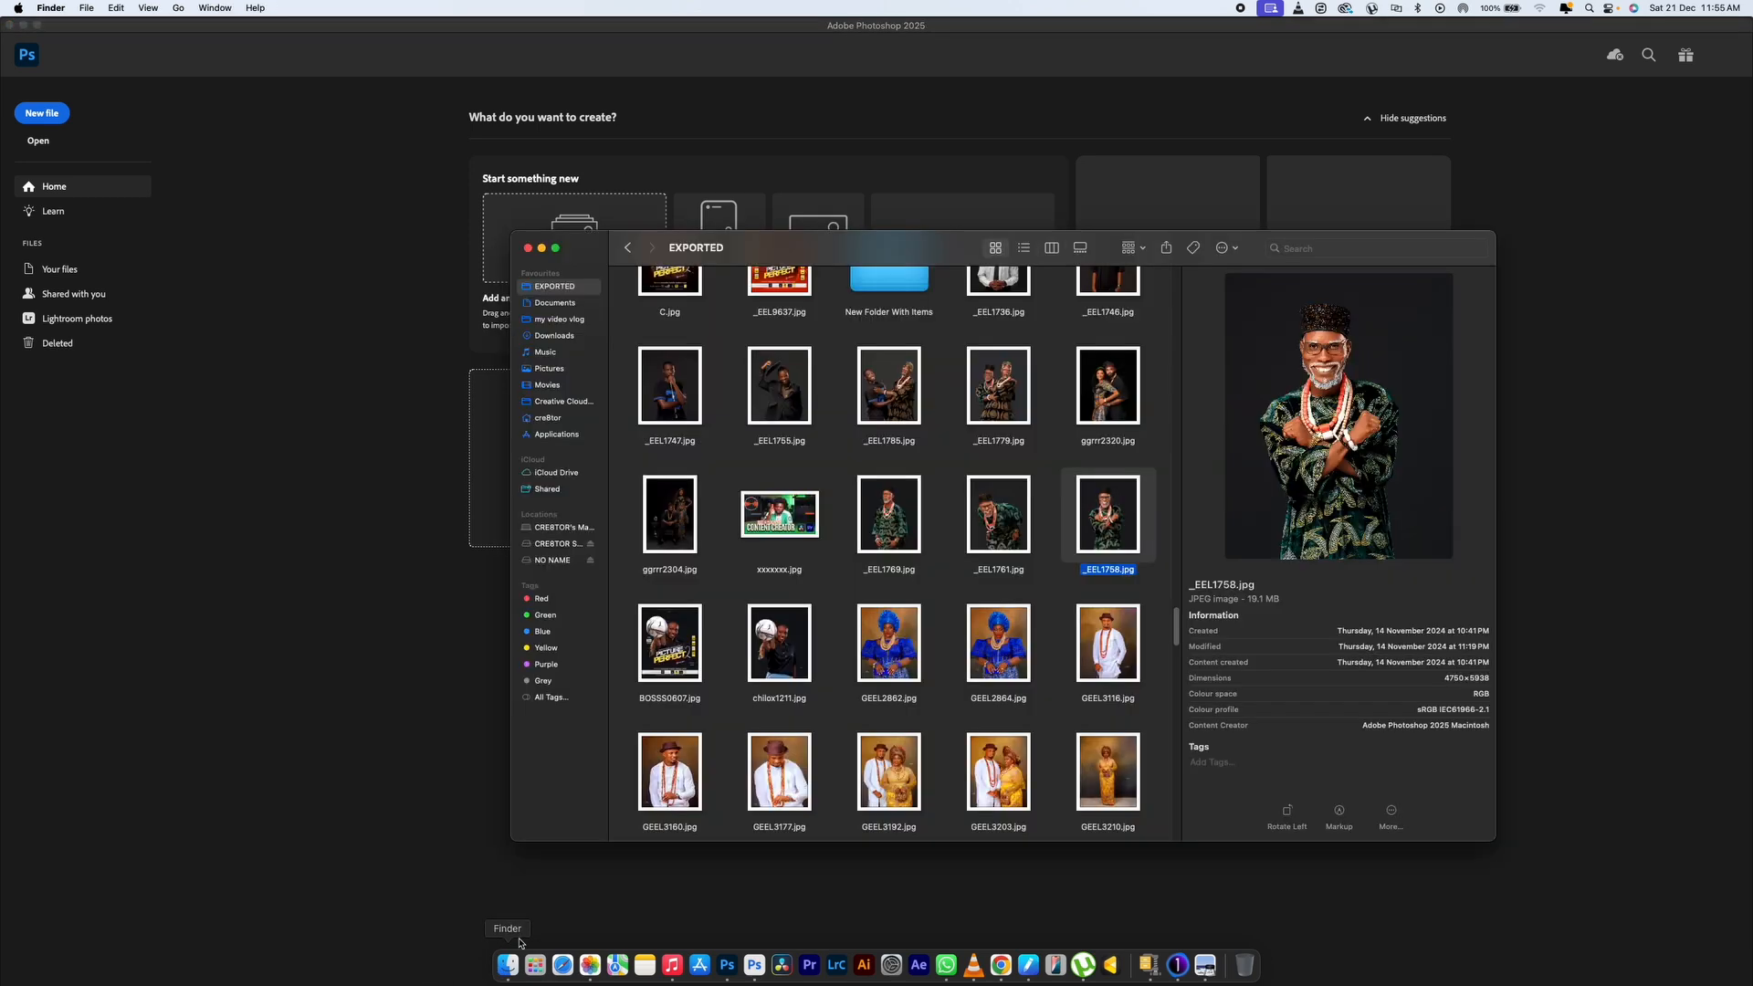
left_click(545, 353)
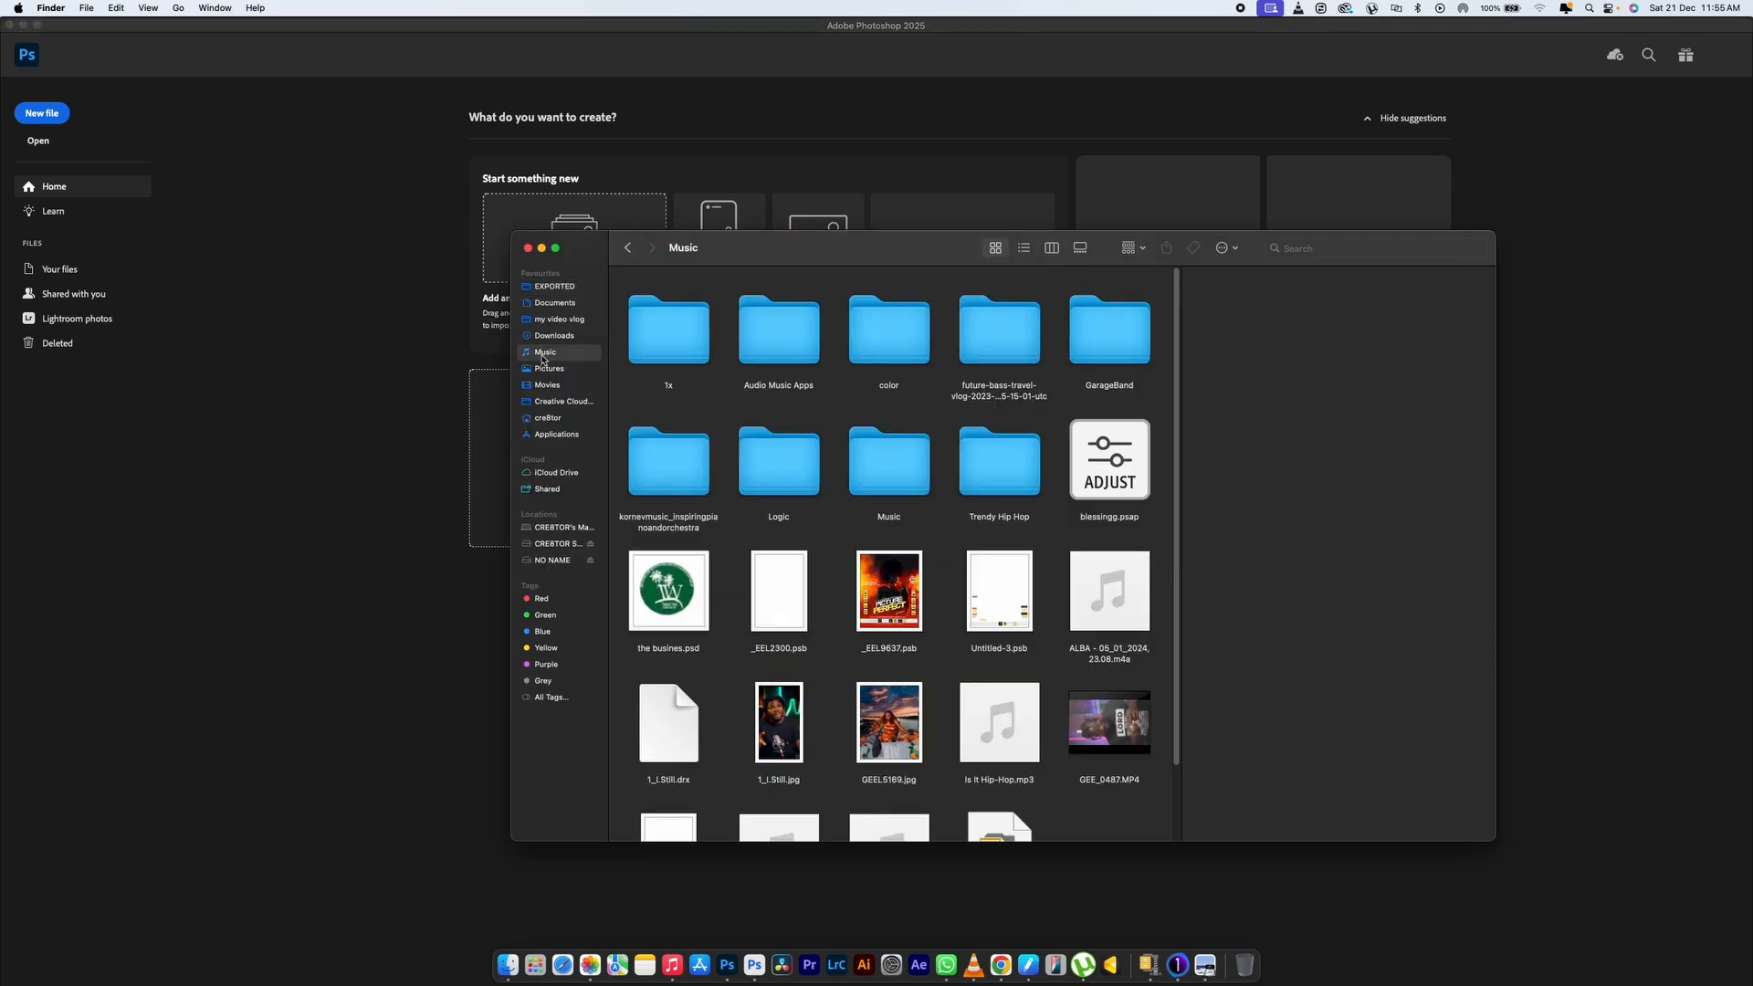
scroll(890, 548, "down", 2)
left_click(1096, 656)
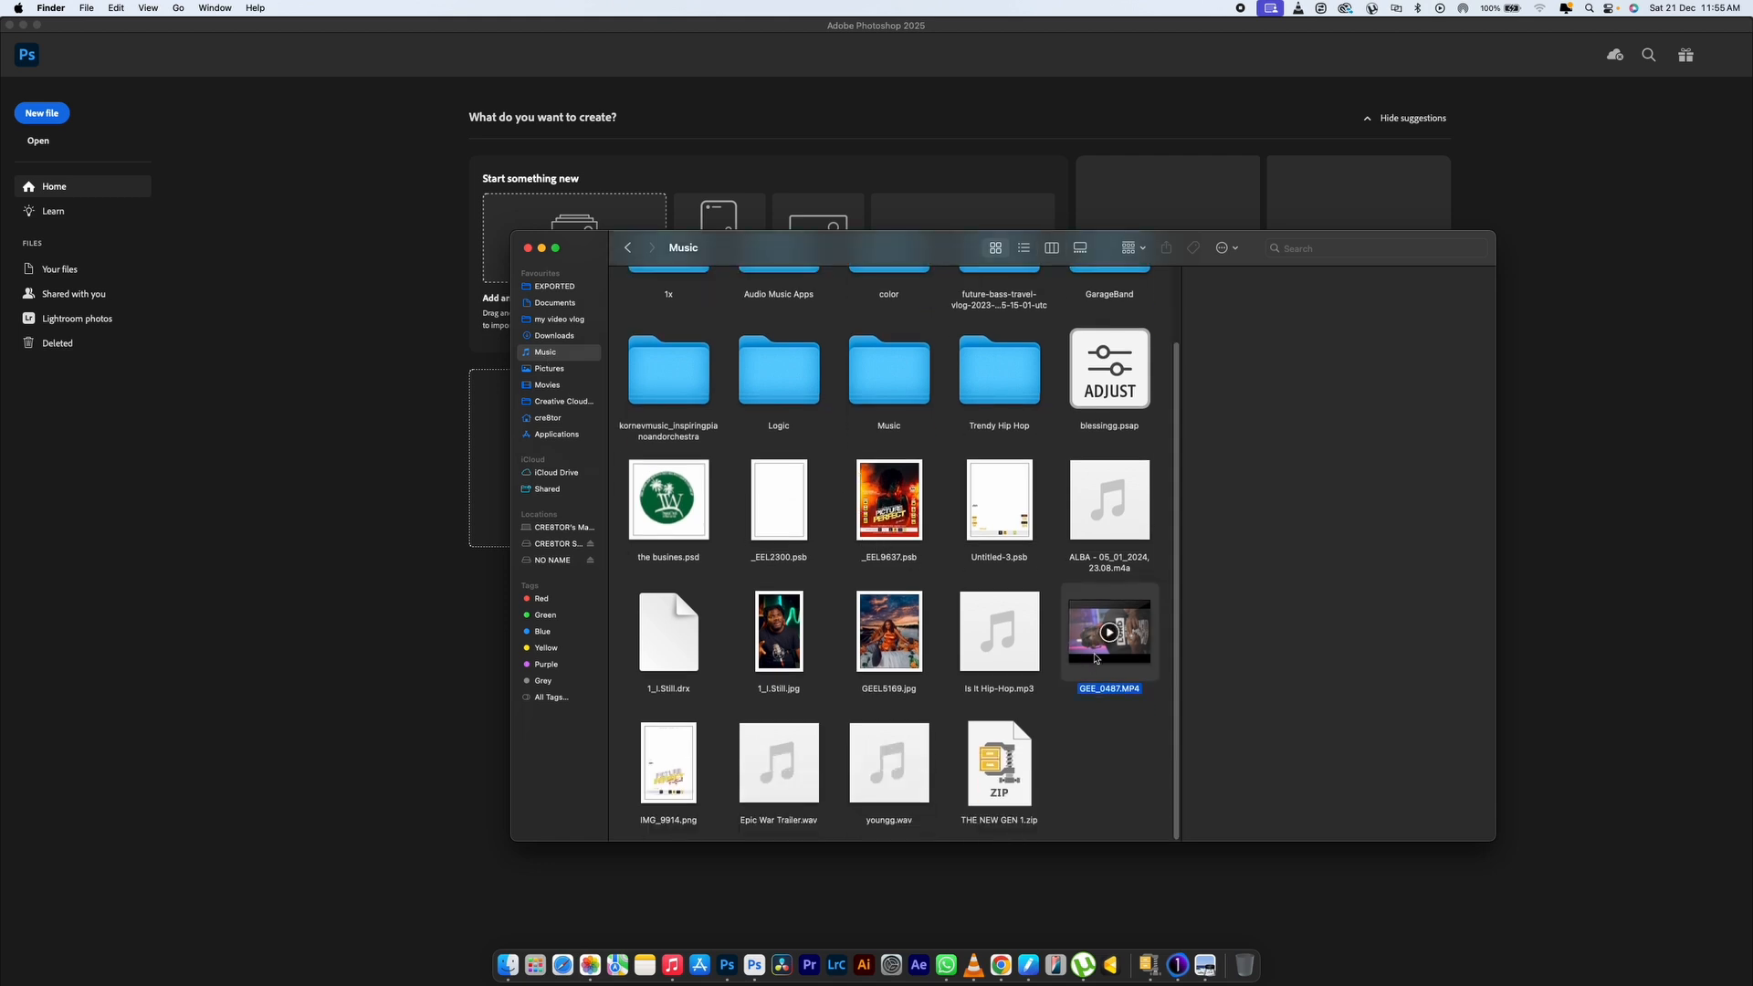
right_click(1096, 655)
left_click(1136, 698)
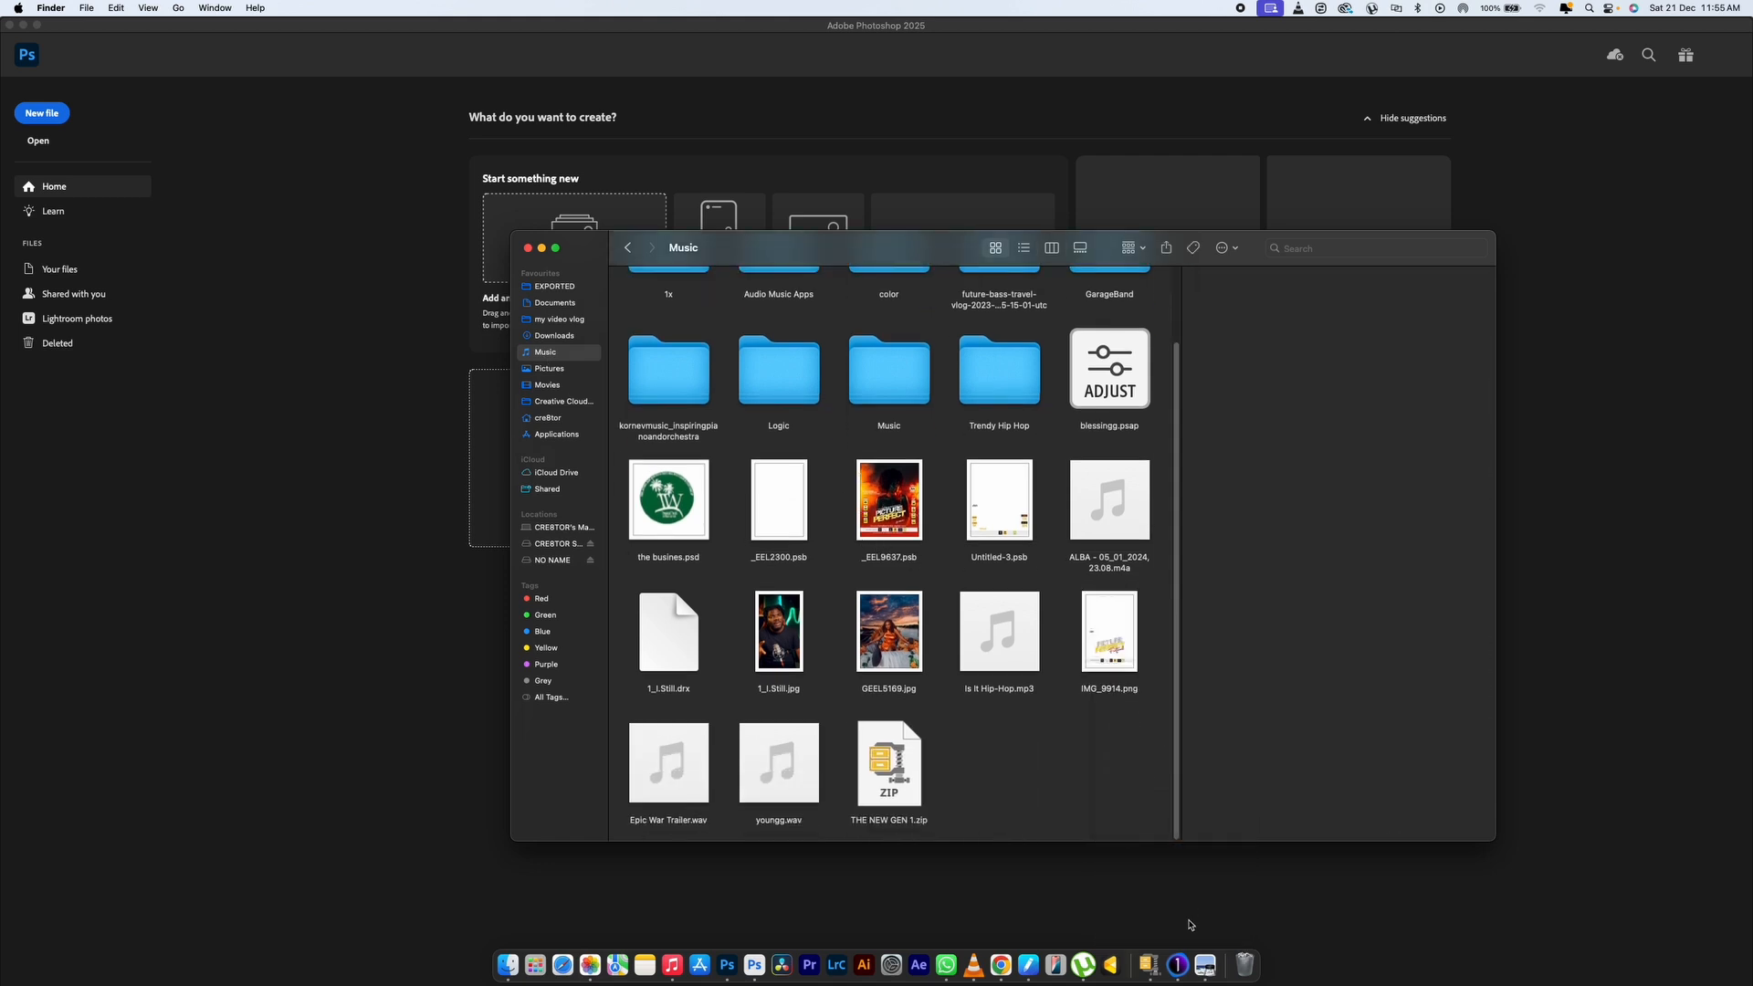
right_click(1243, 966)
left_click(1257, 924)
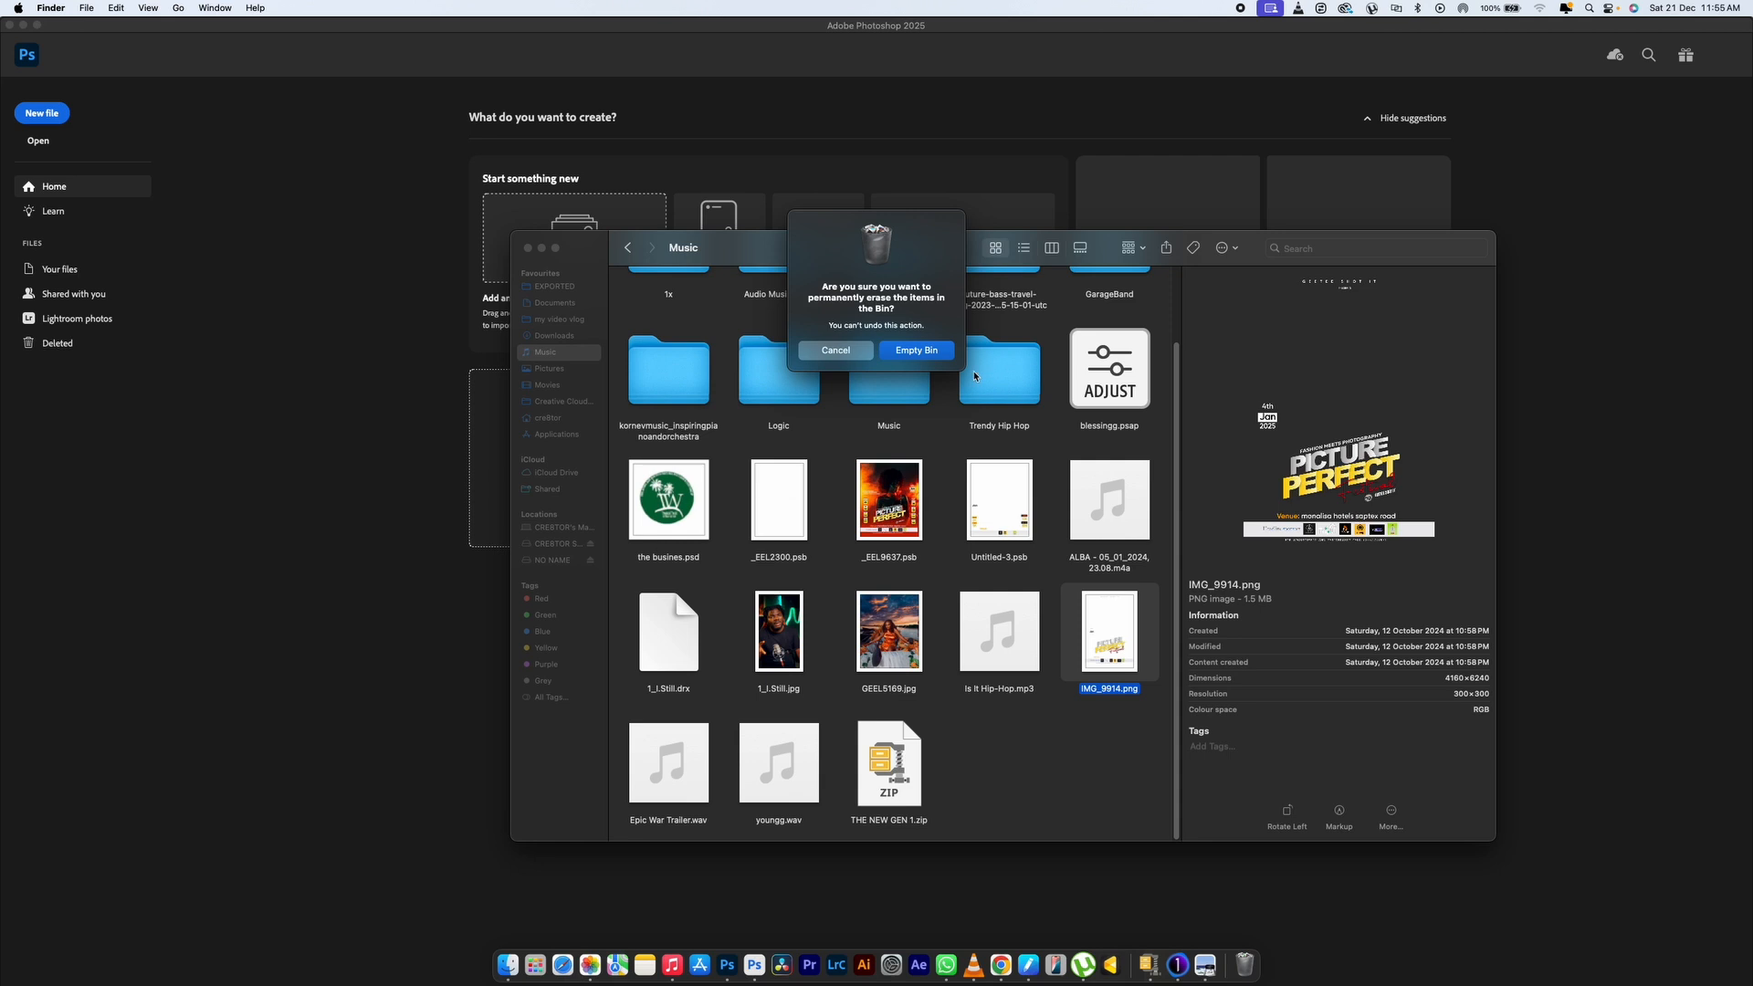
left_click(916, 349)
Step: Return to the EXPORTED folder and select the image _EEL1769.jpg
left_click(627, 248)
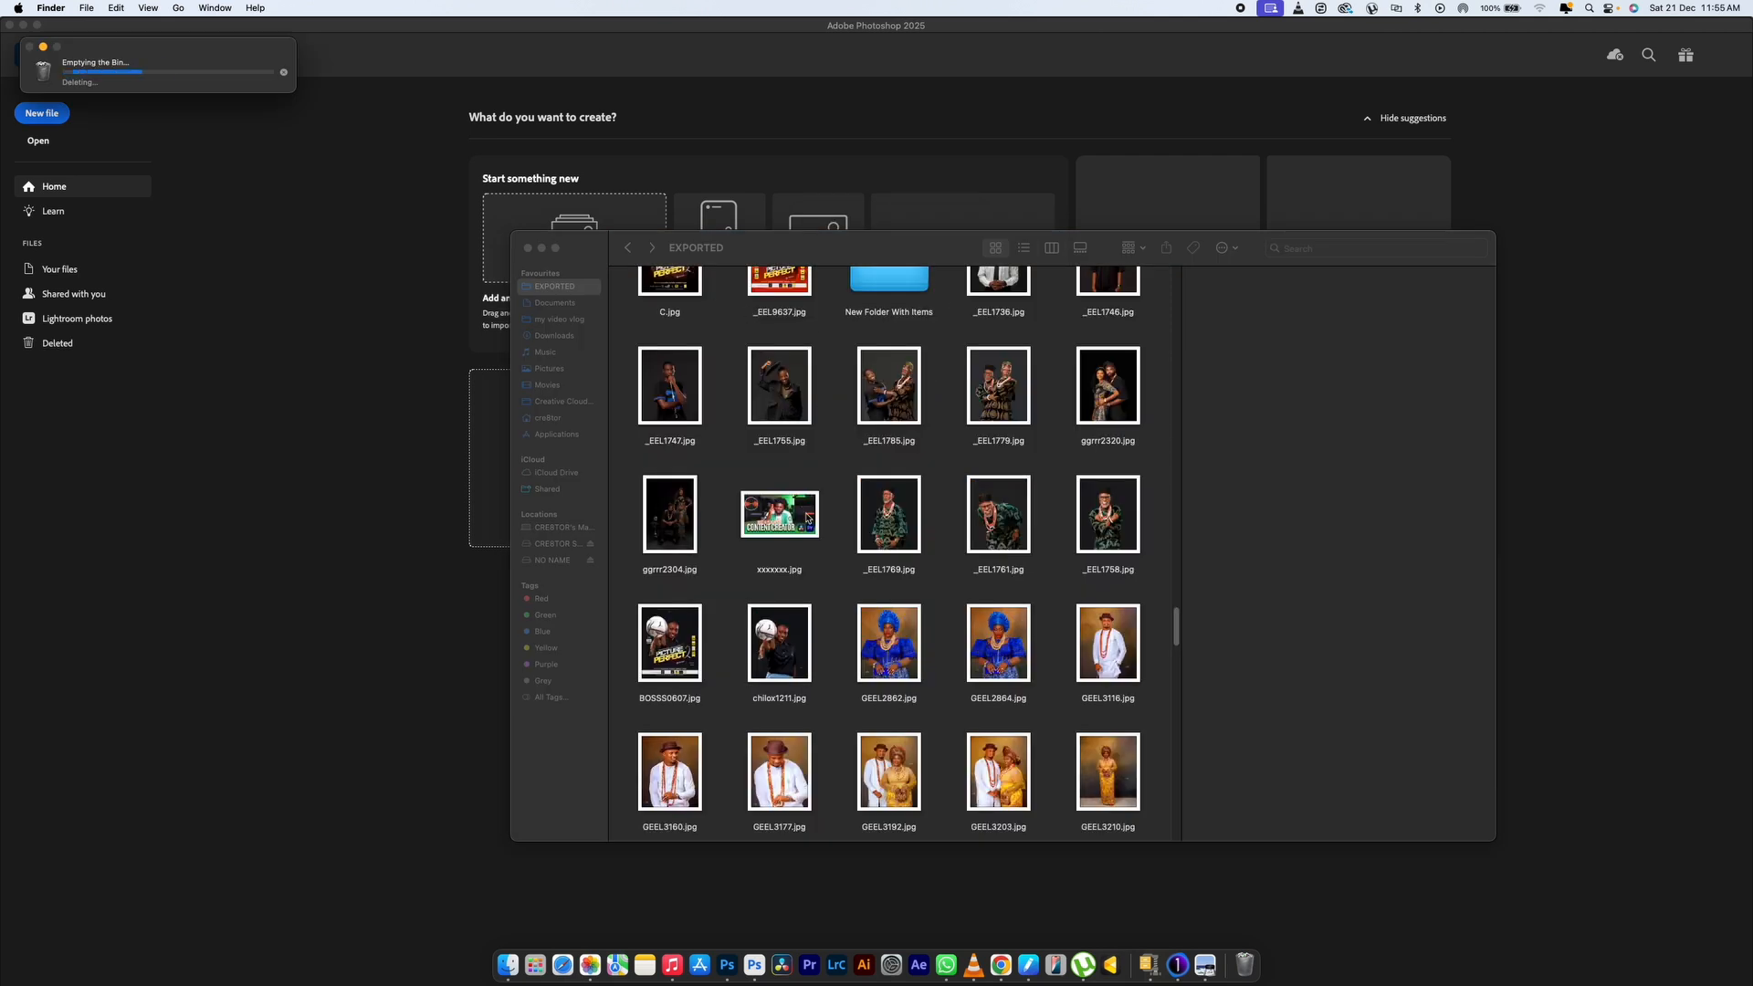
left_click(887, 525)
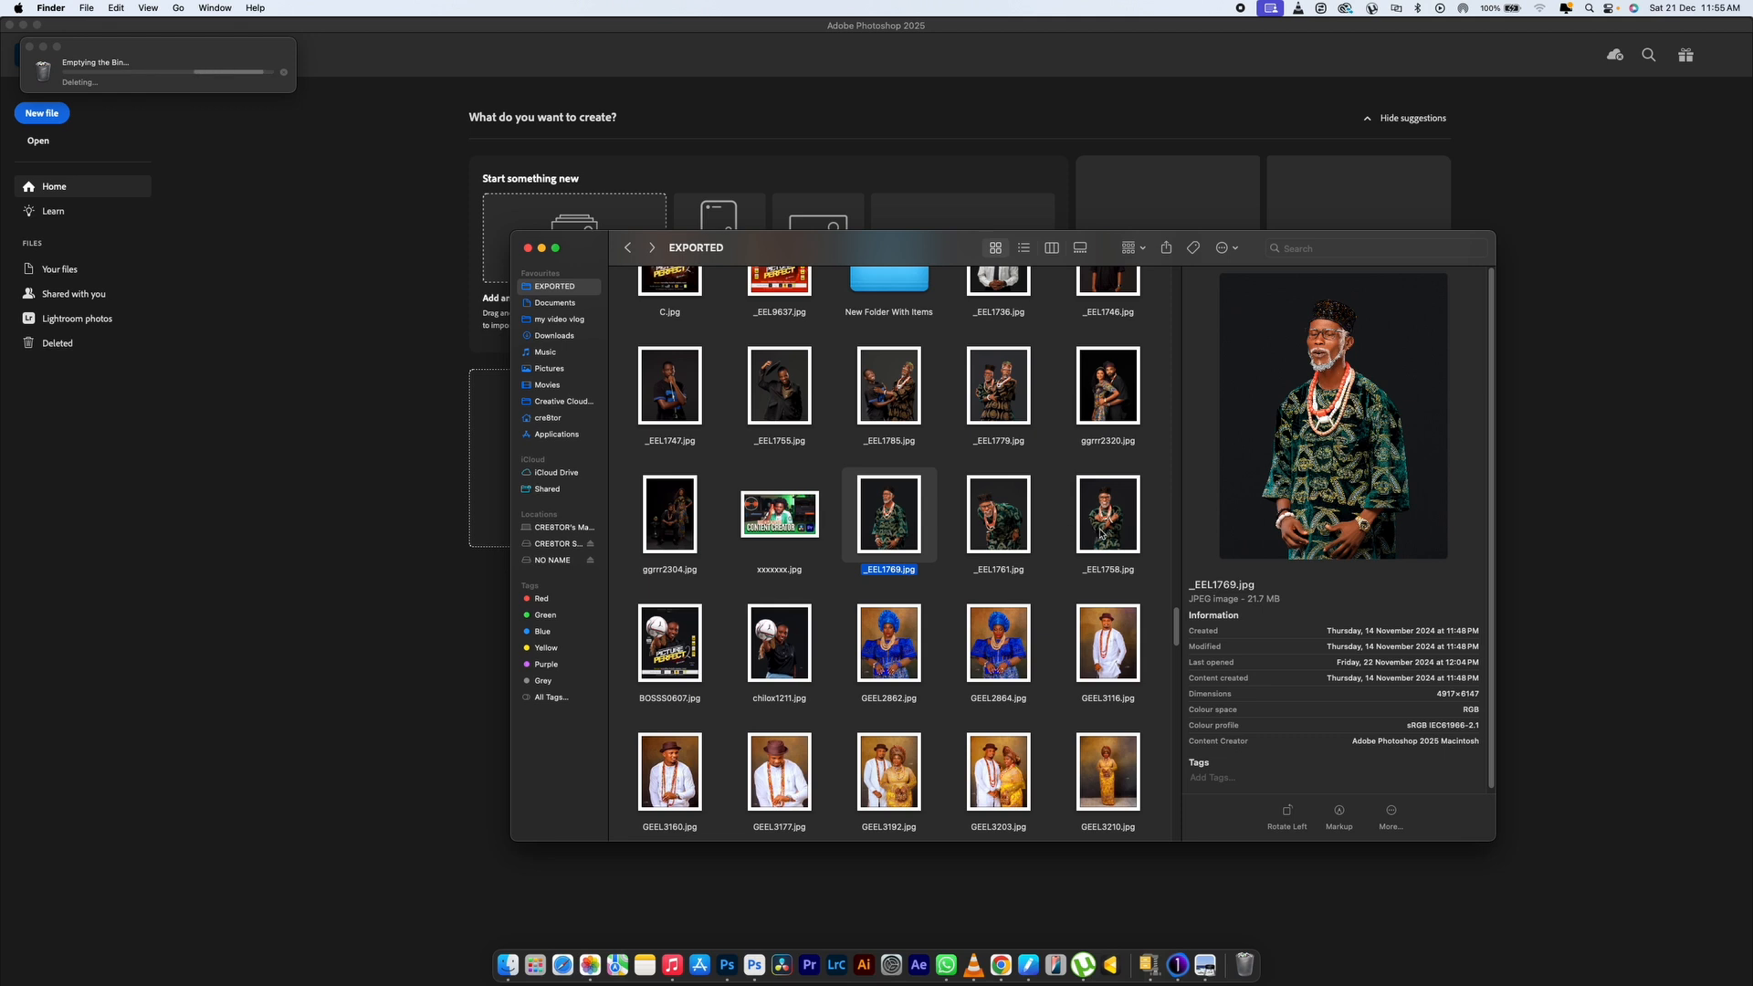
Step: Switch to Photoshop (Beta) and purge its stored memory data, accepting that this cannot be undone
left_click(783, 960)
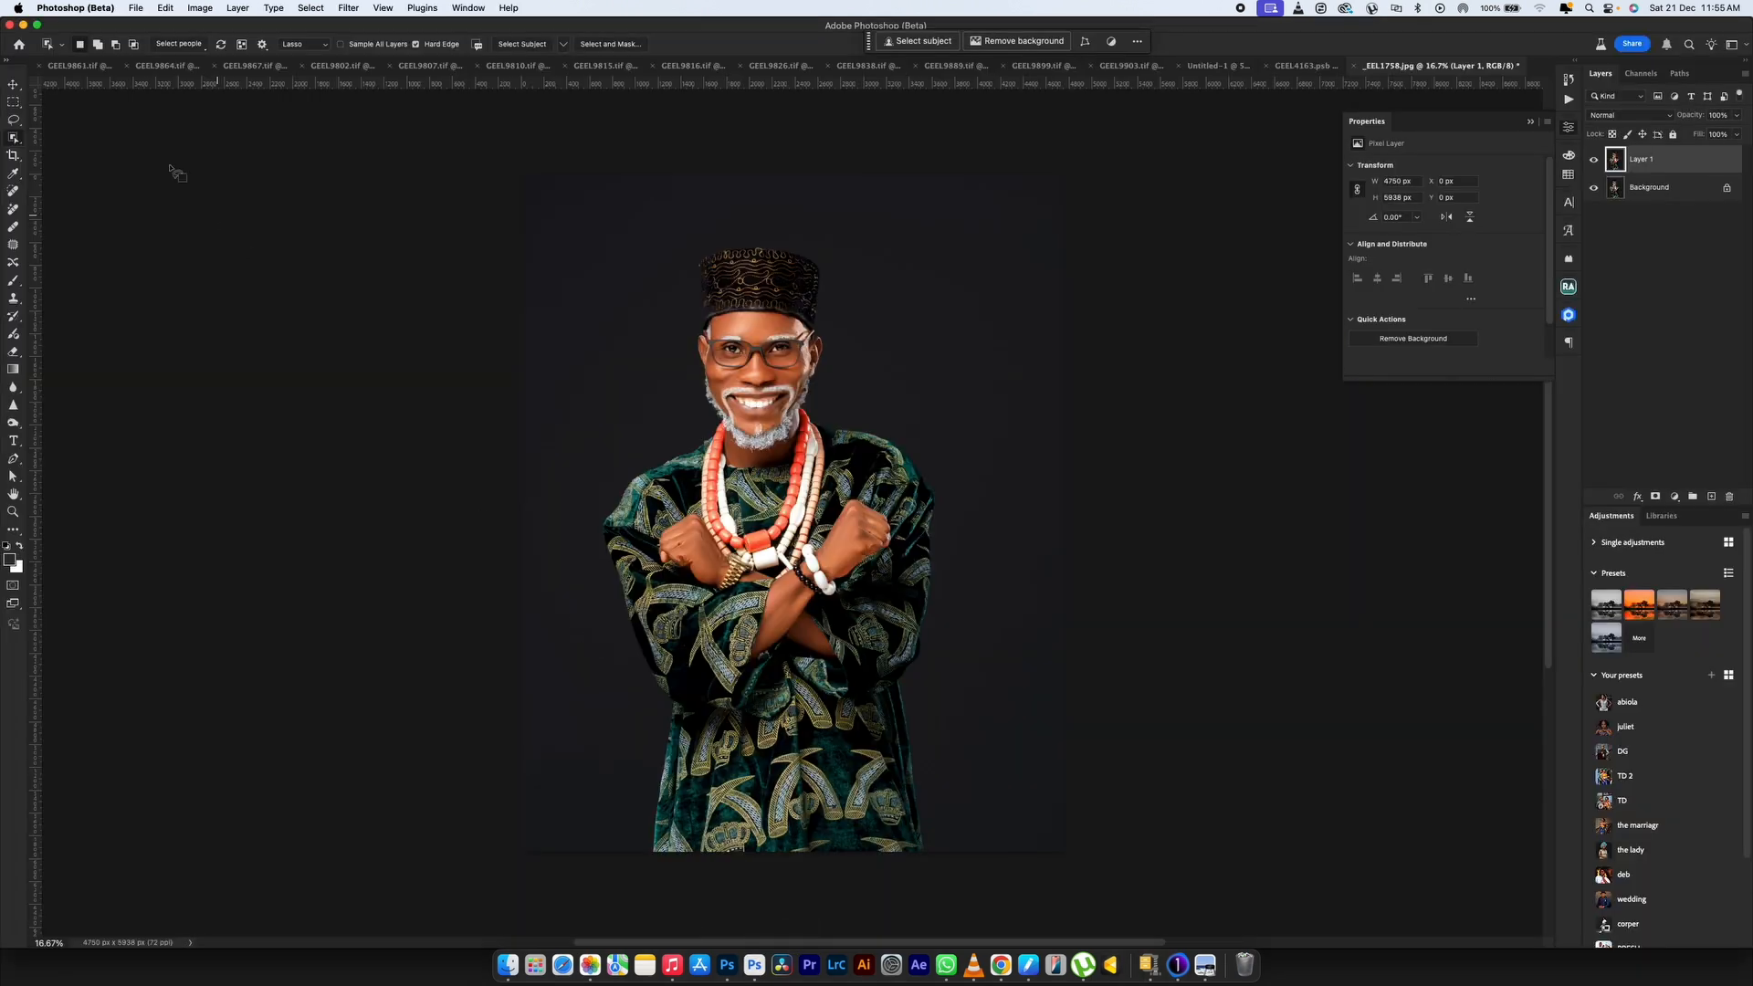
left_click(138, 10)
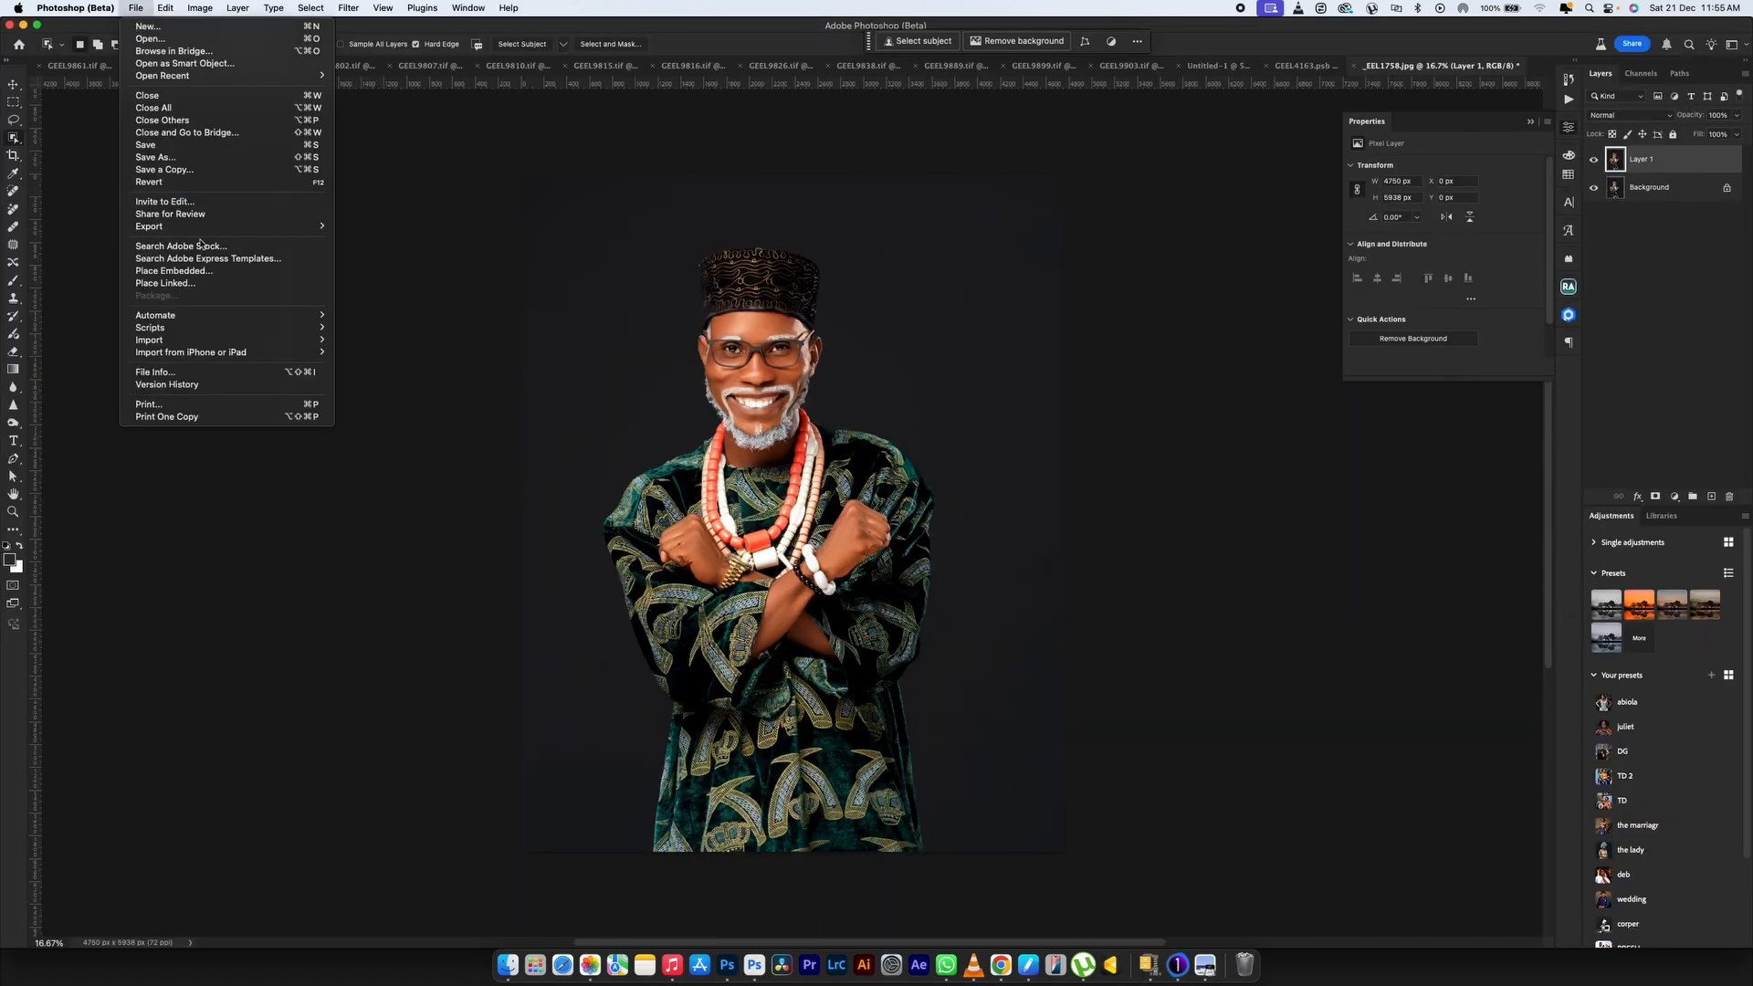
mouse_move(173, 5)
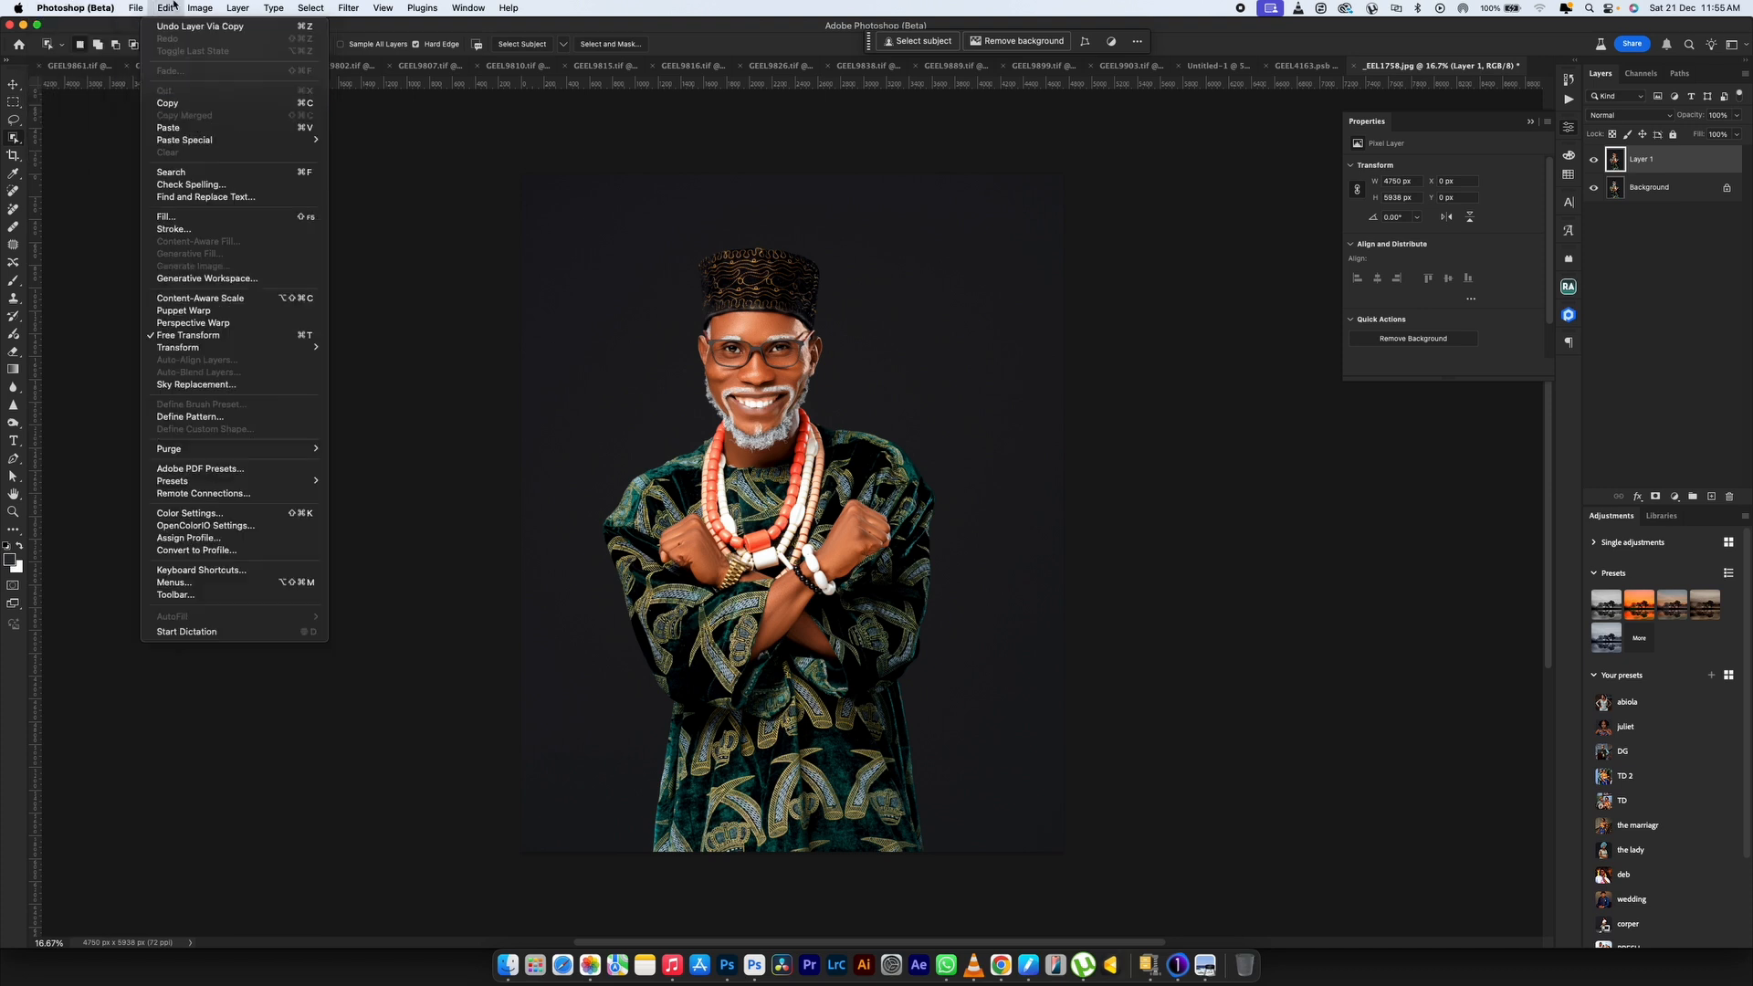
mouse_move(201, 449)
left_click(365, 471)
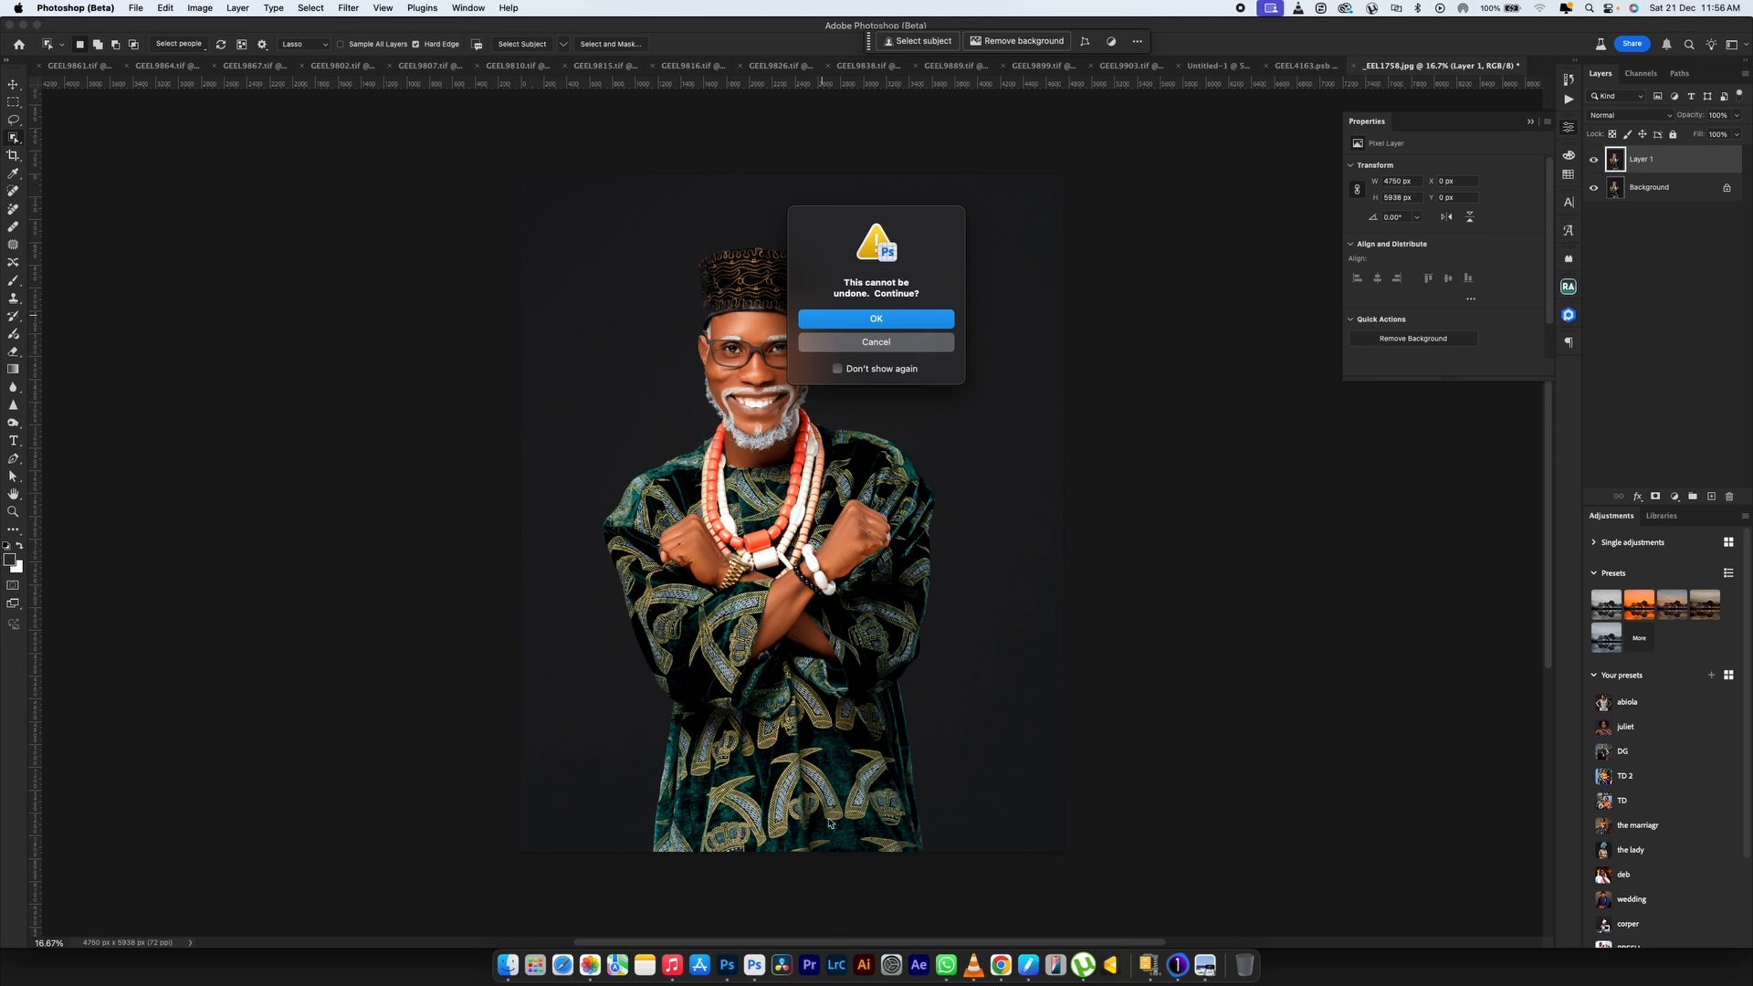
key("Return")
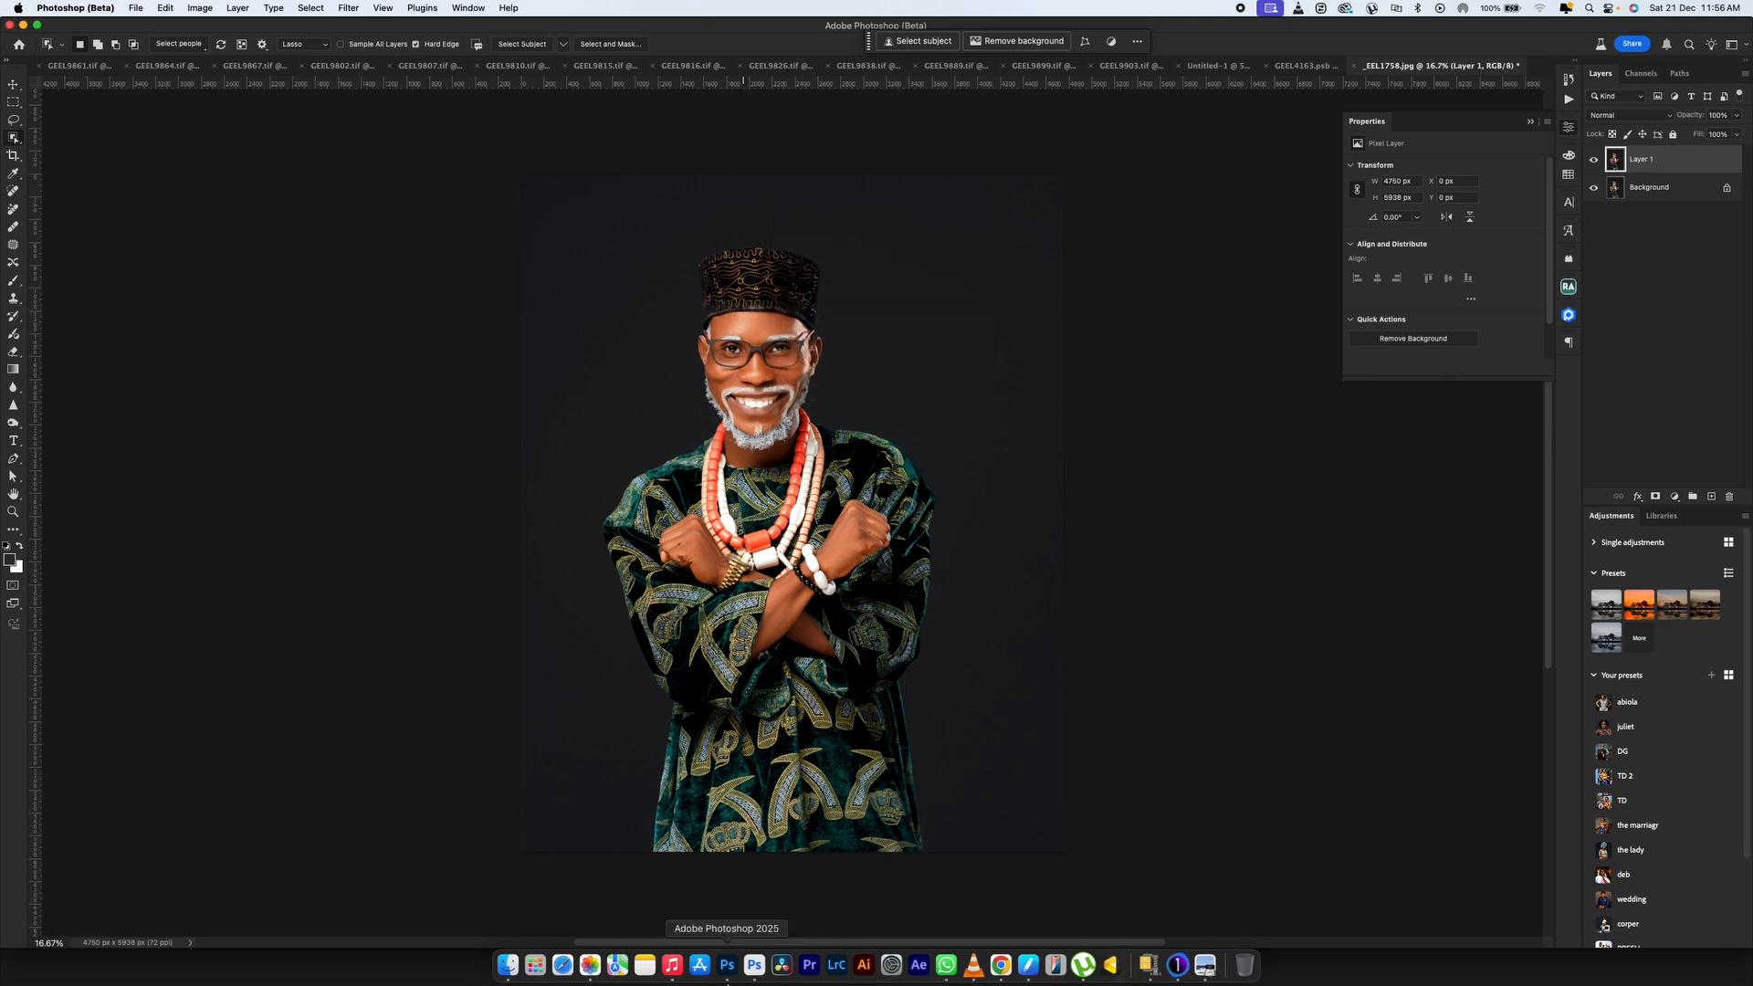
Step: Switch to Photoshop 2025 and open _EEL1769.jpg in it from the EXPORTED folder
left_click(726, 966)
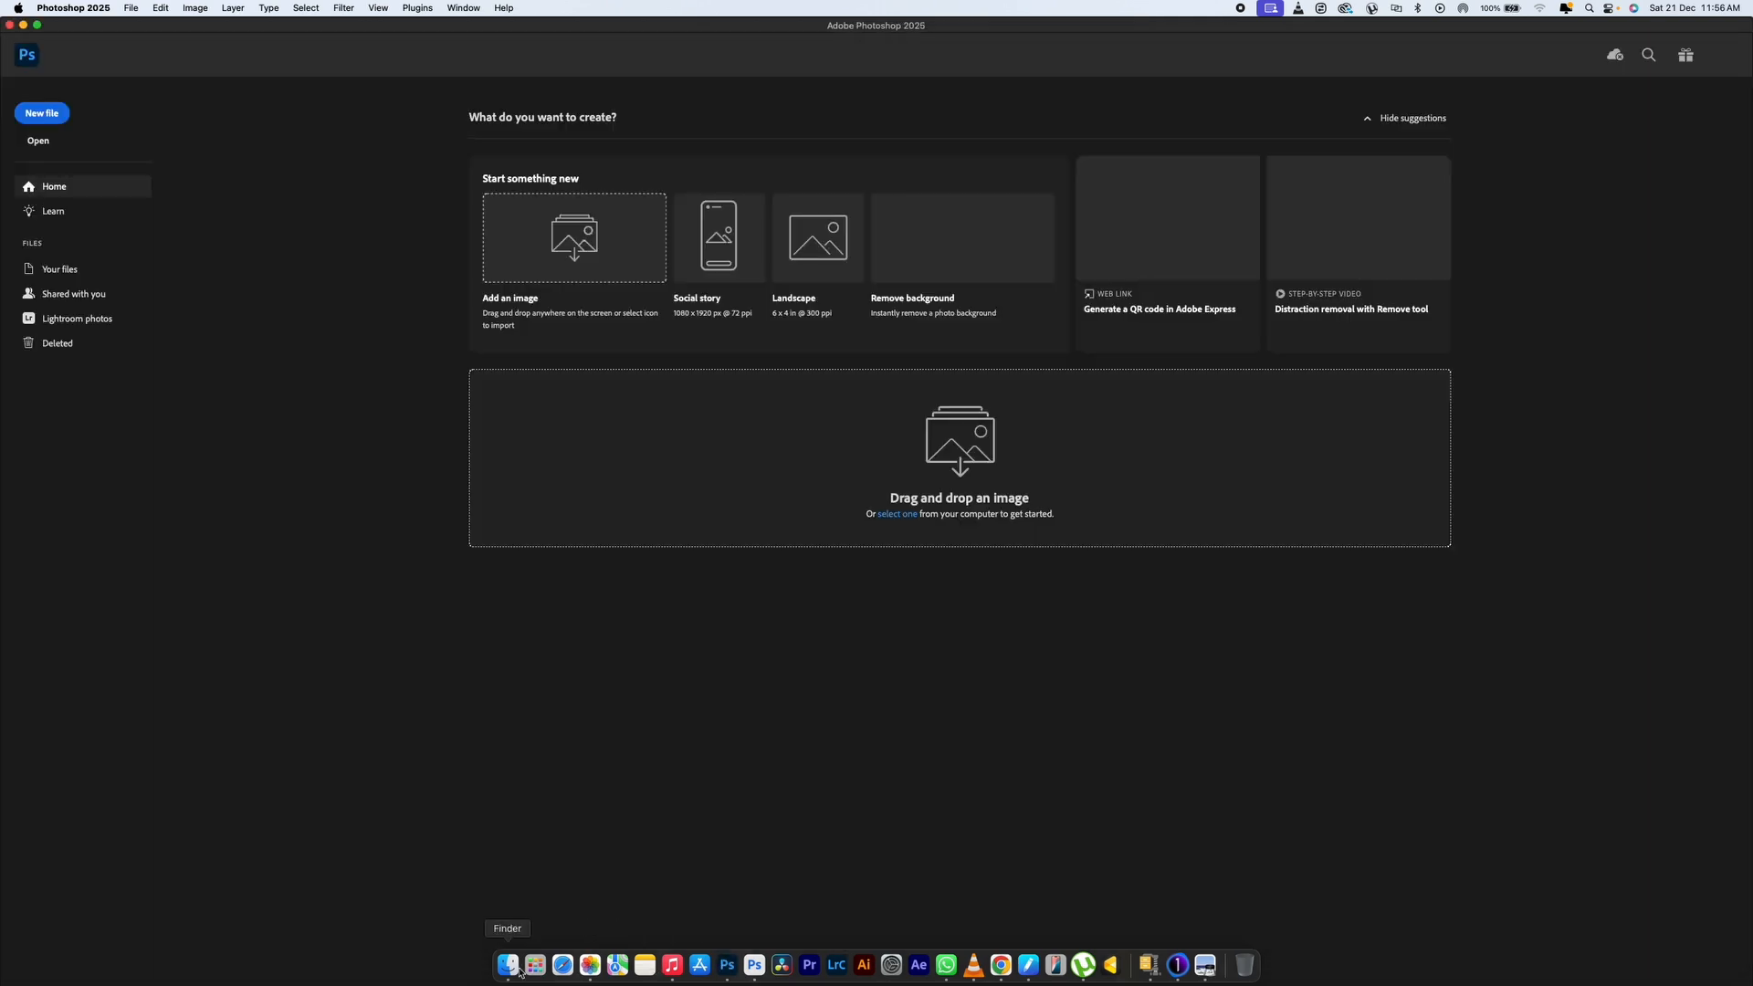
left_click(508, 966)
left_click_drag(908, 531, 475, 729)
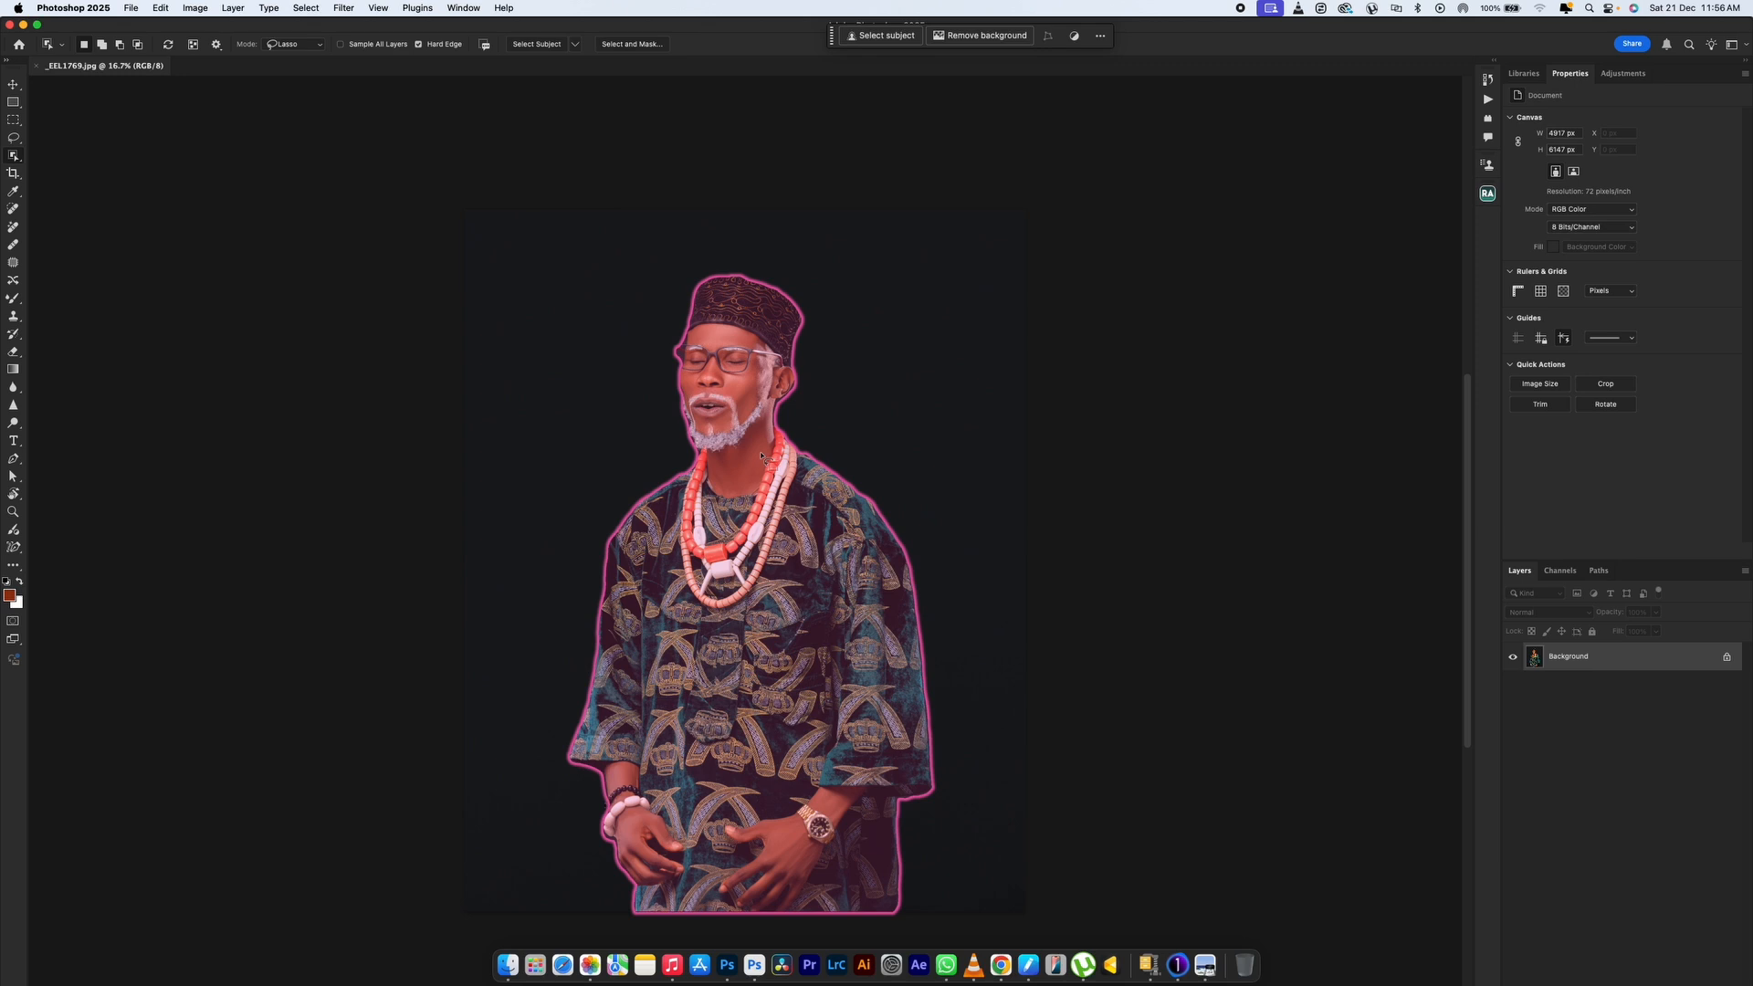
Step: Lasso around the man's face in _EEL1769.jpg with the Object Selection tool to make a selection there
scroll(760, 456, "down", 2)
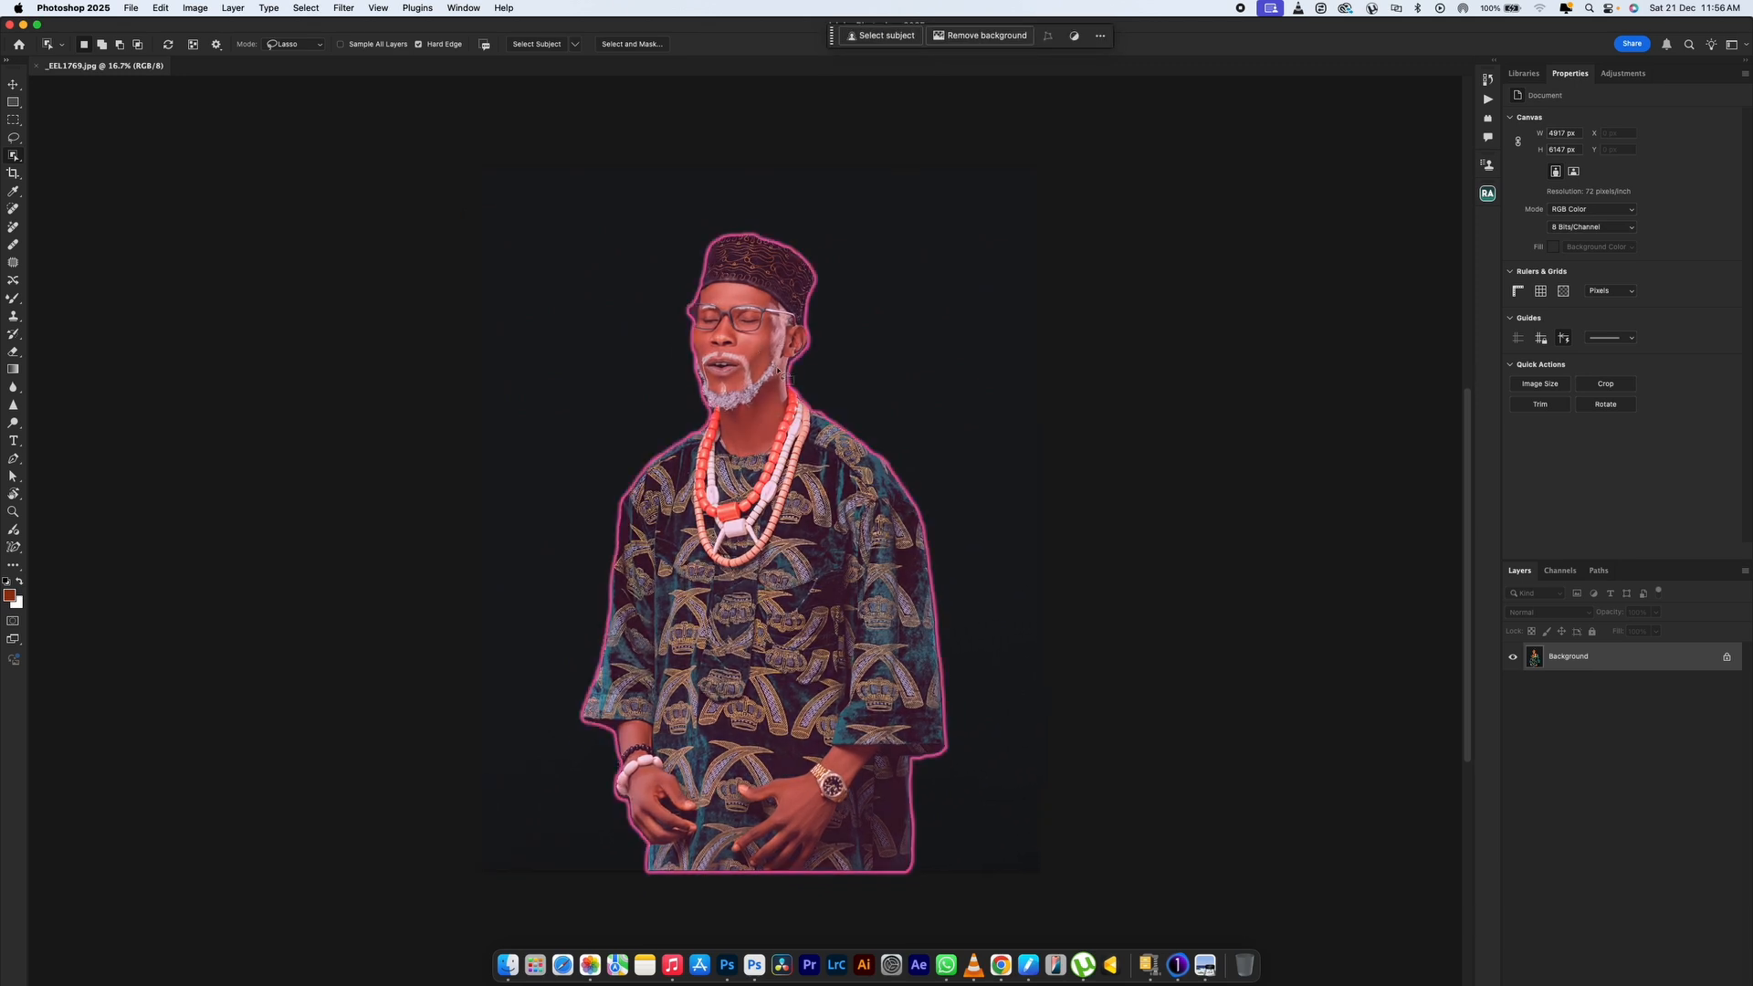
mouse_move(785, 355)
left_mouse_down()
mouse_move(731, 411)
mouse_move(726, 452)
mouse_move(772, 451)
mouse_move(792, 401)
mouse_move(791, 347)
mouse_move(749, 335)
left_mouse_up()
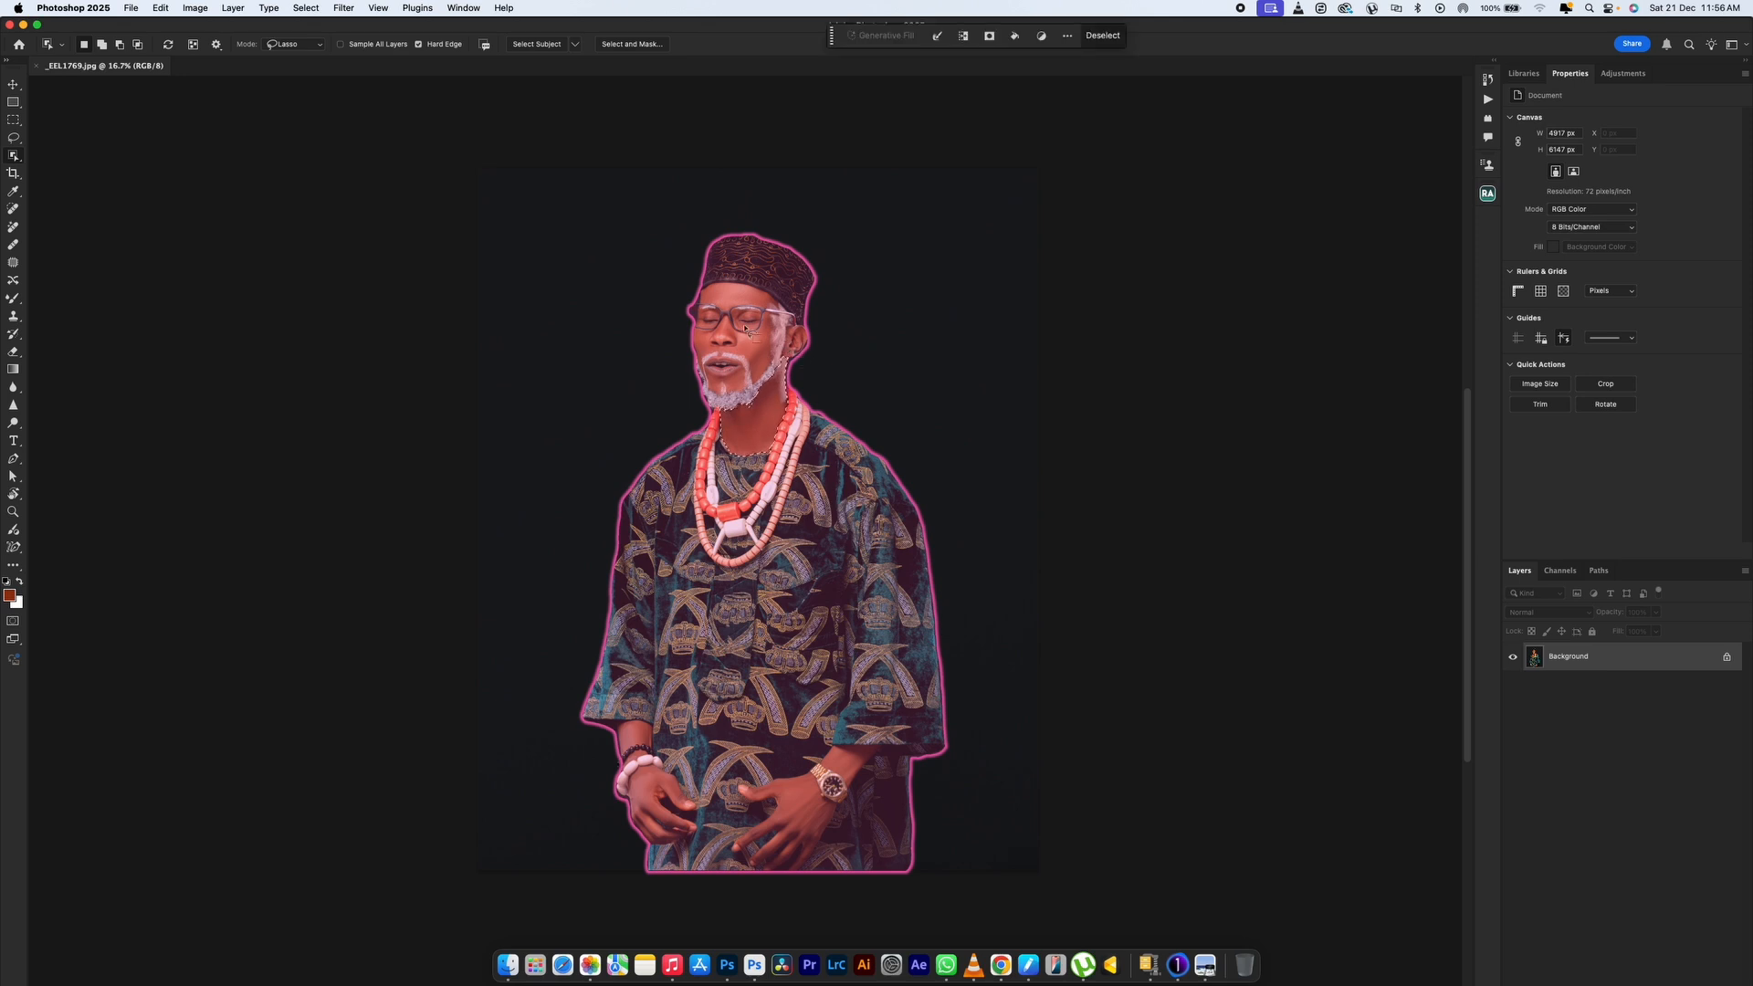
key("shift")
Step: Switch to Photoshop (Beta), select the man's skin on the face, neck, hands and forearms by people parts, and invert the selection
left_click(754, 965)
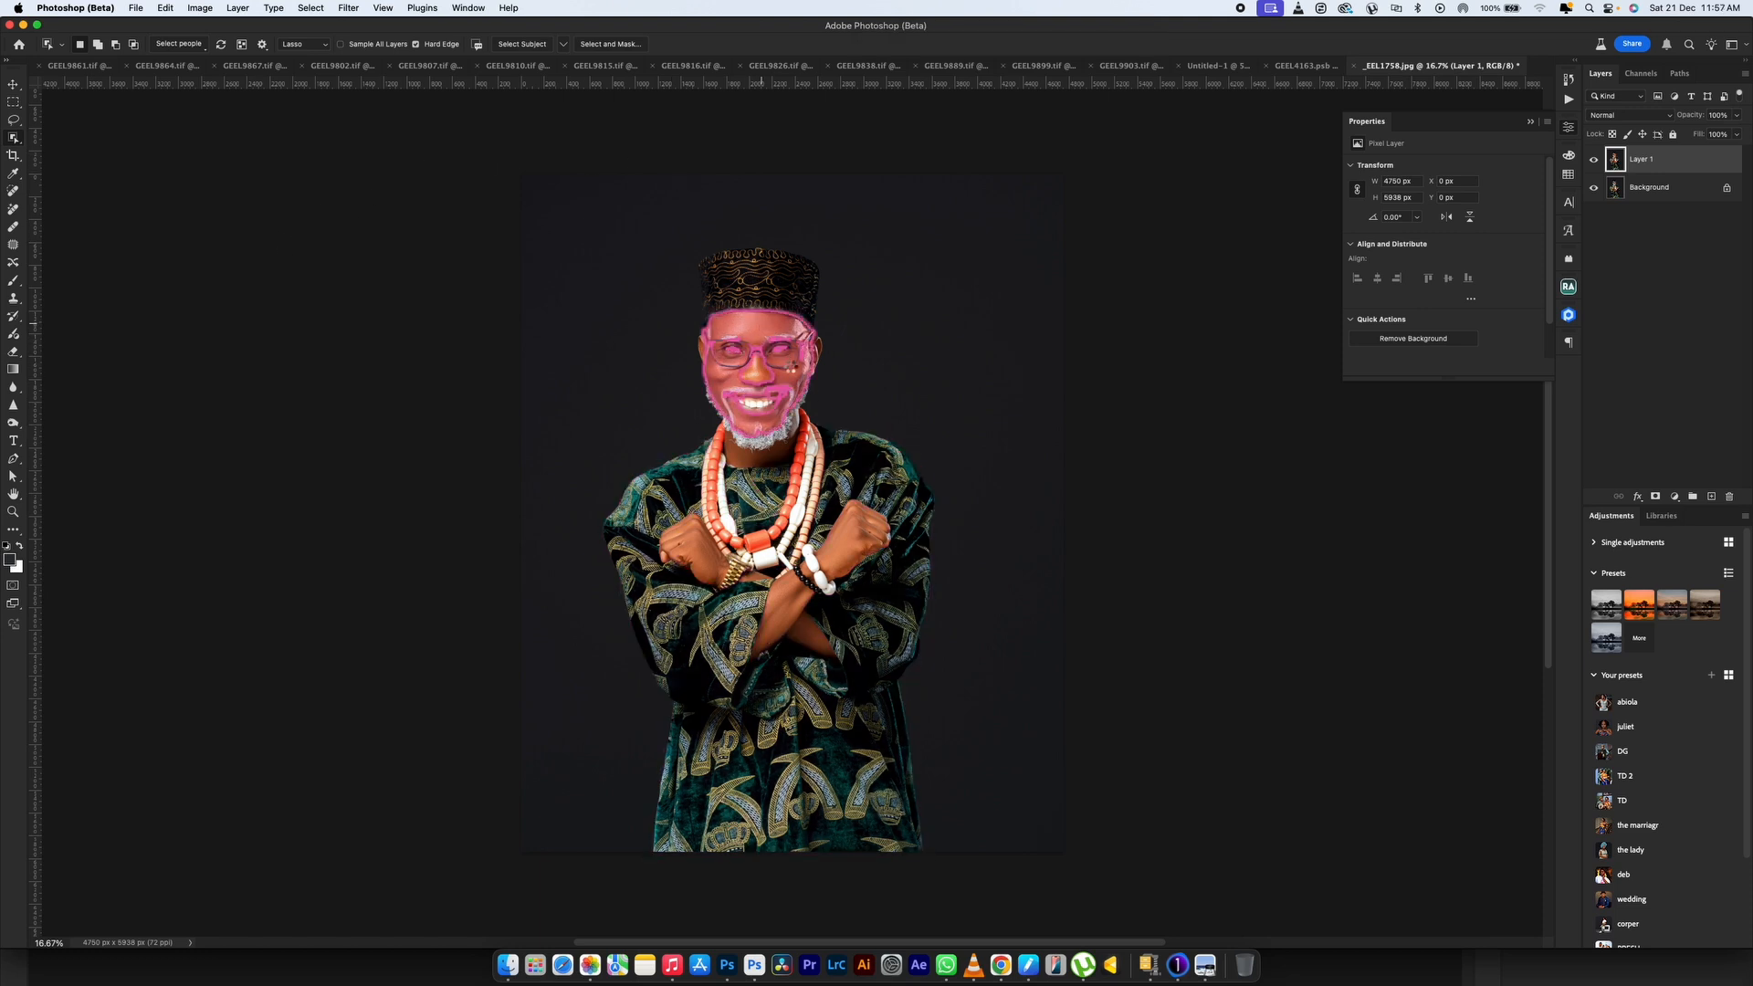
left_click(758, 374)
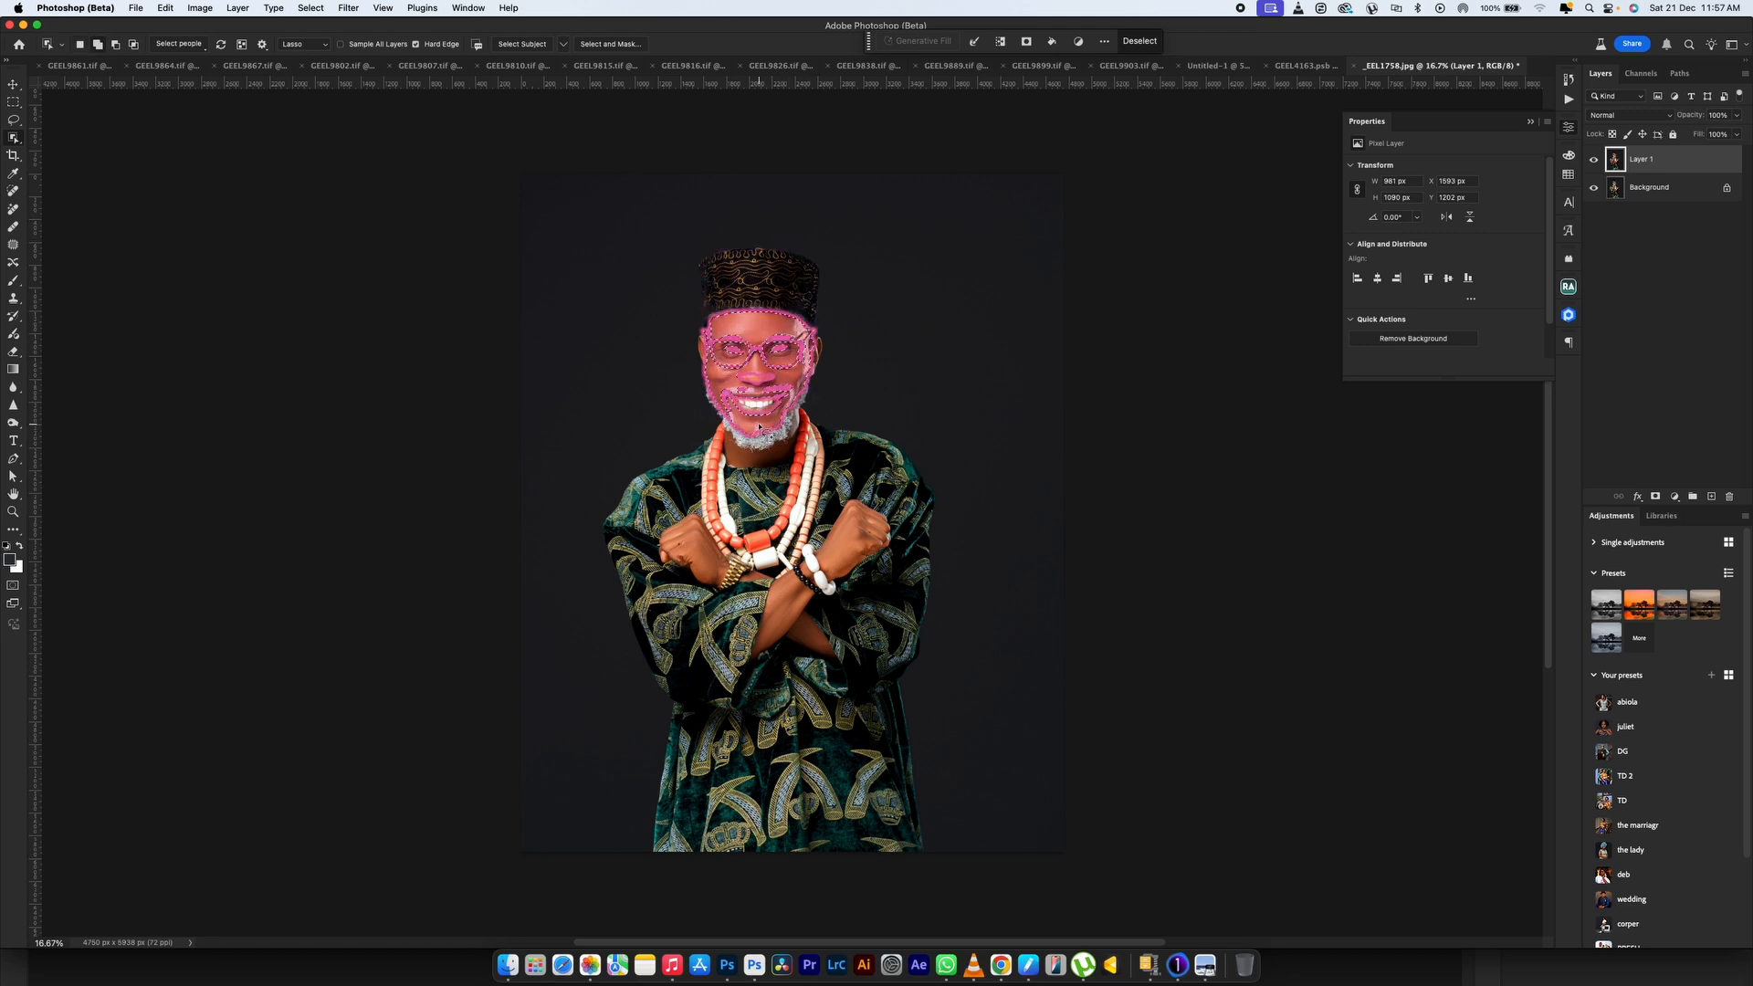
left_click(850, 553, "shift")
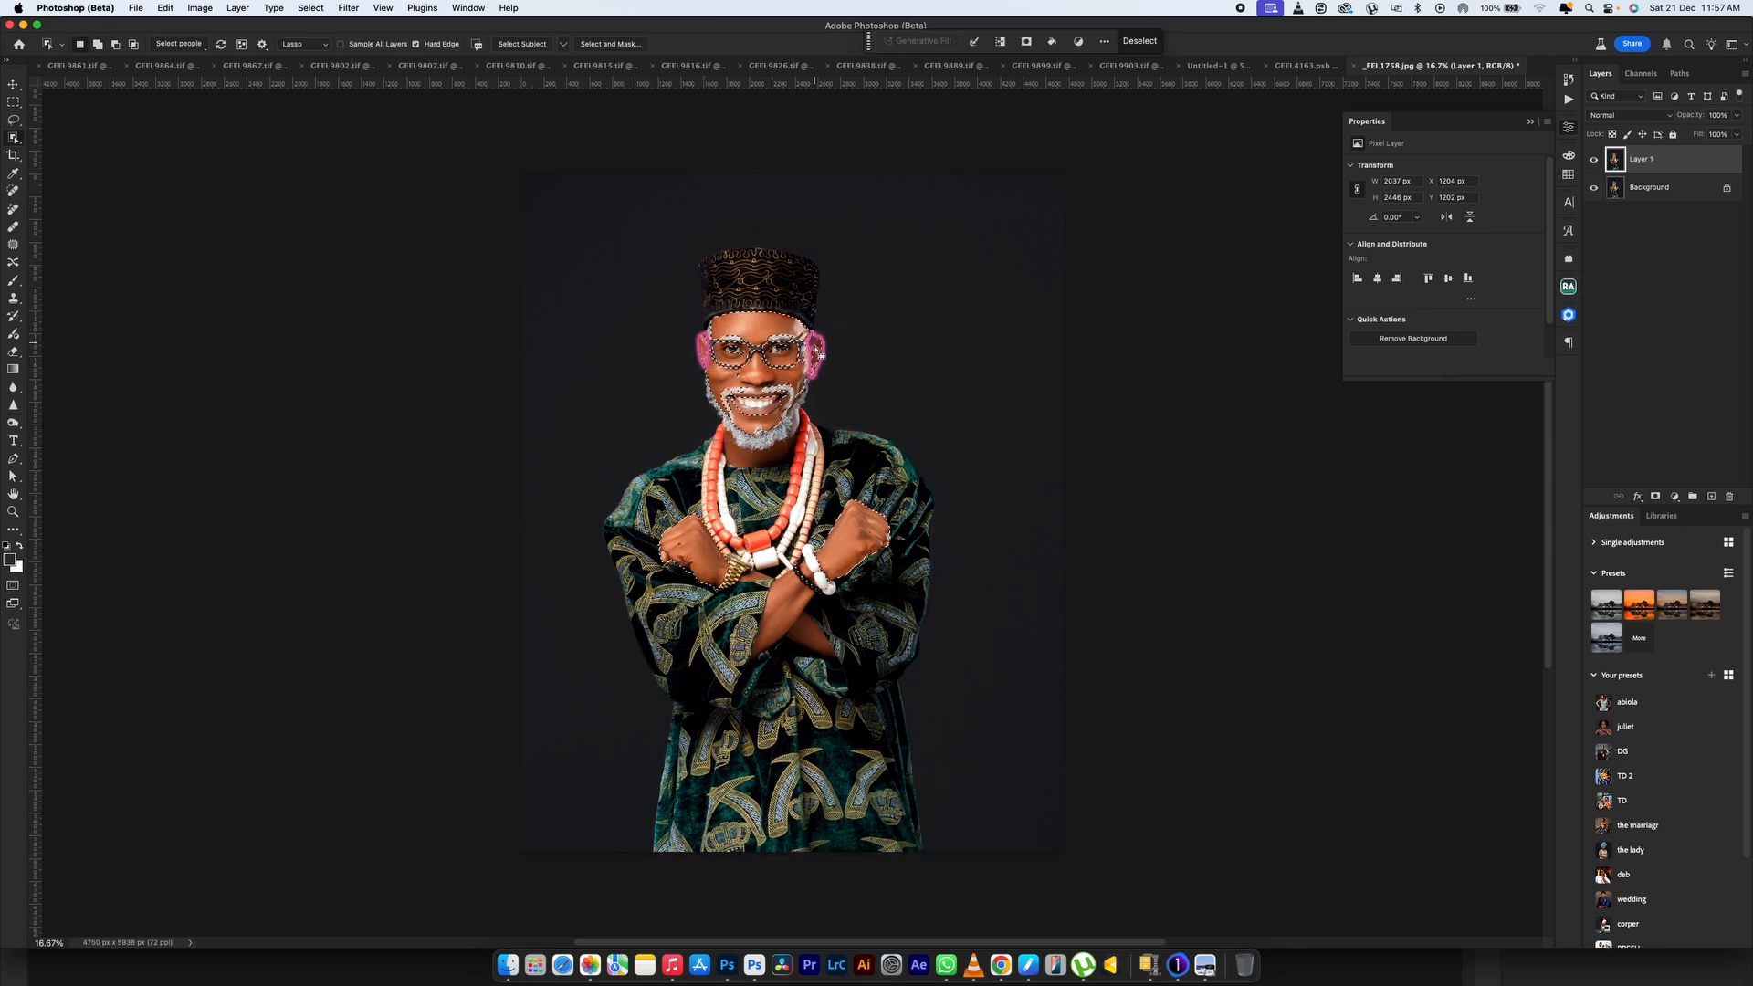
left_click(698, 553)
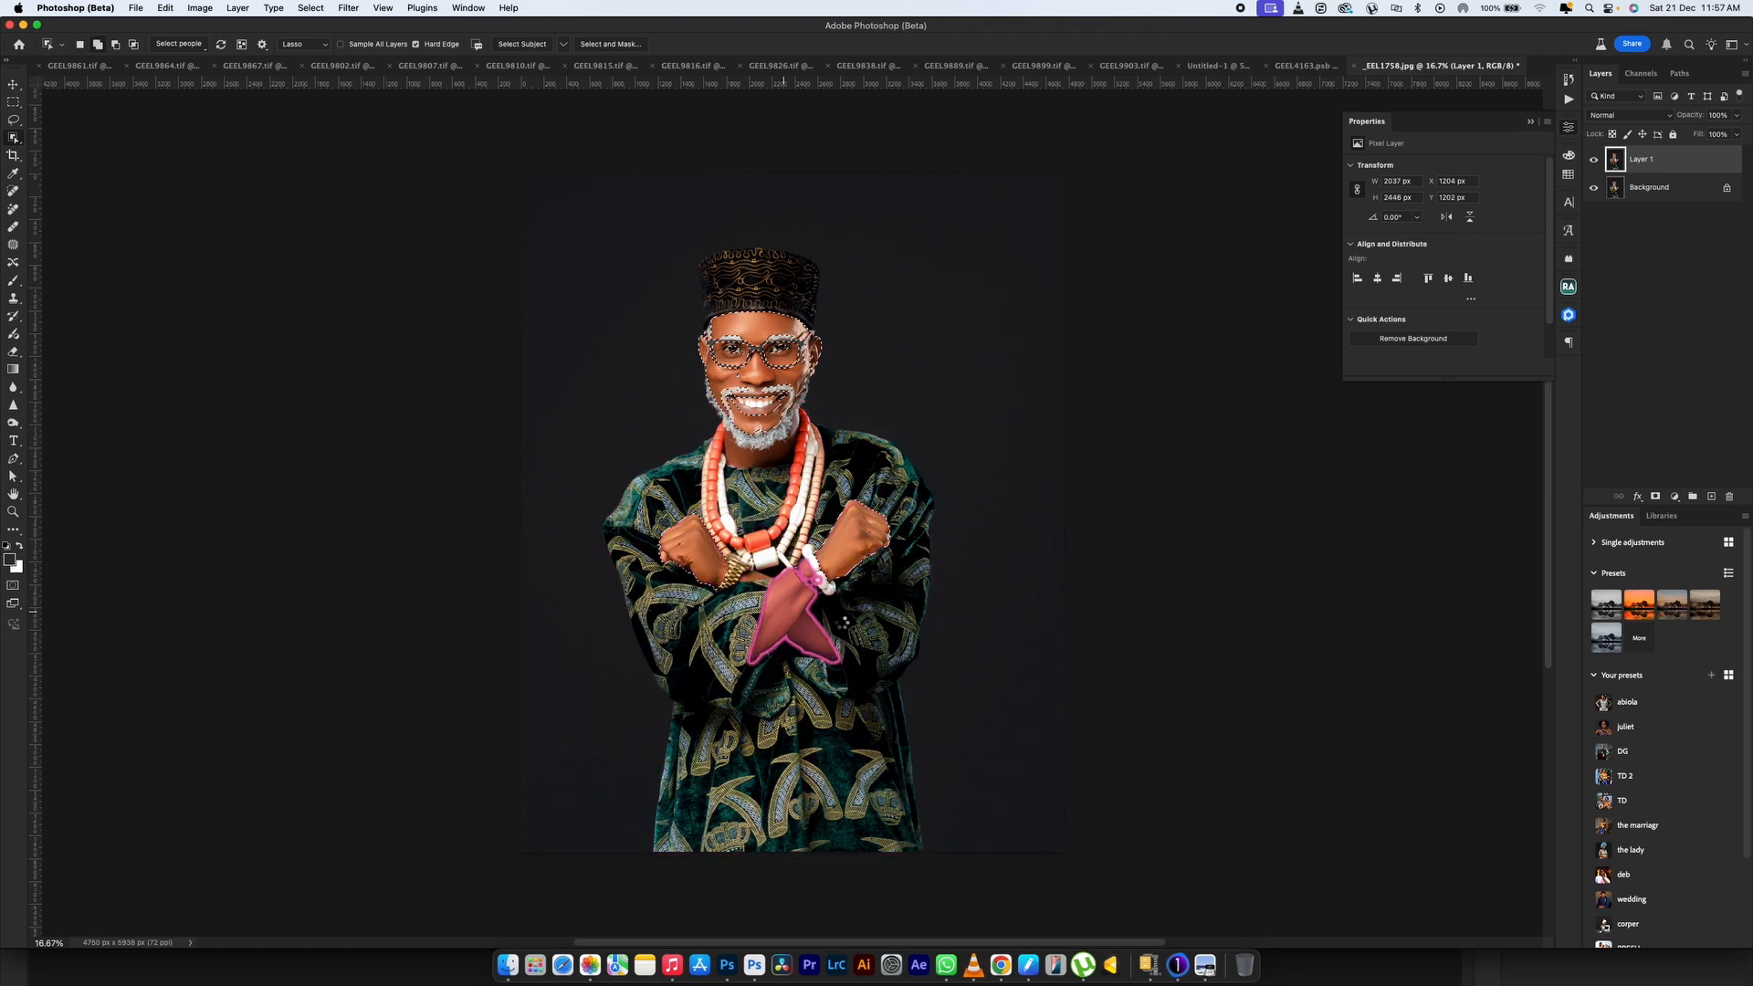
left_click(754, 582)
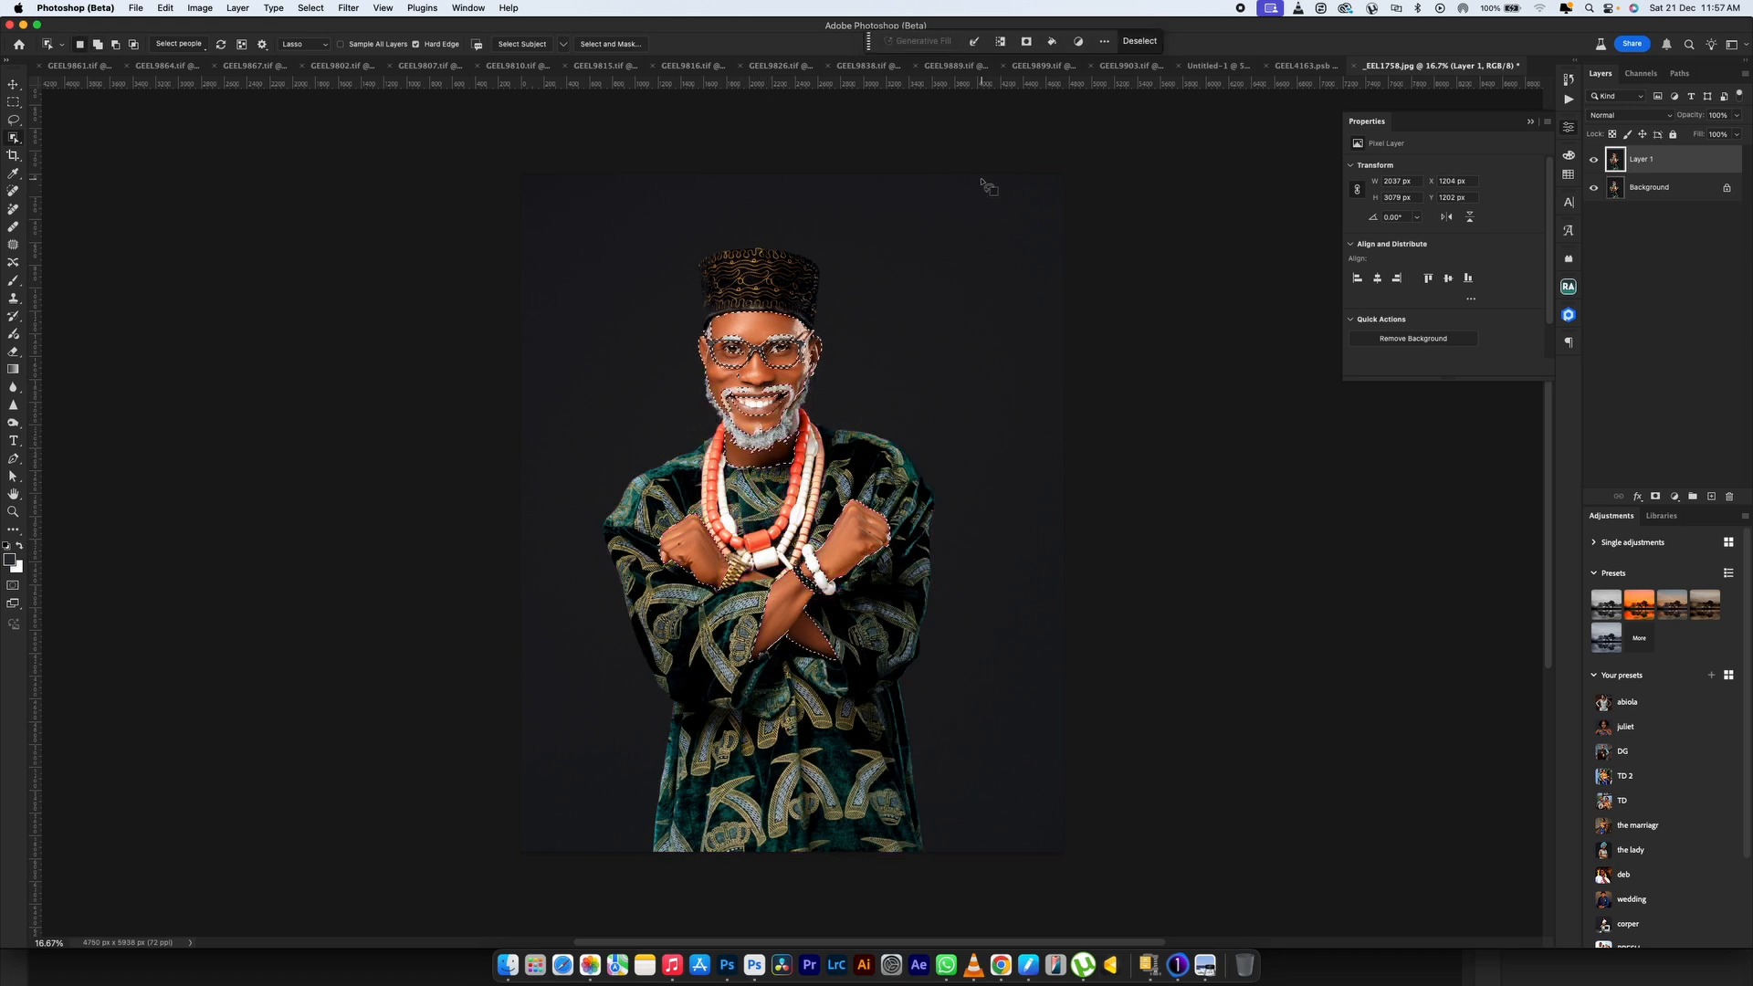
key("super+shift+i")
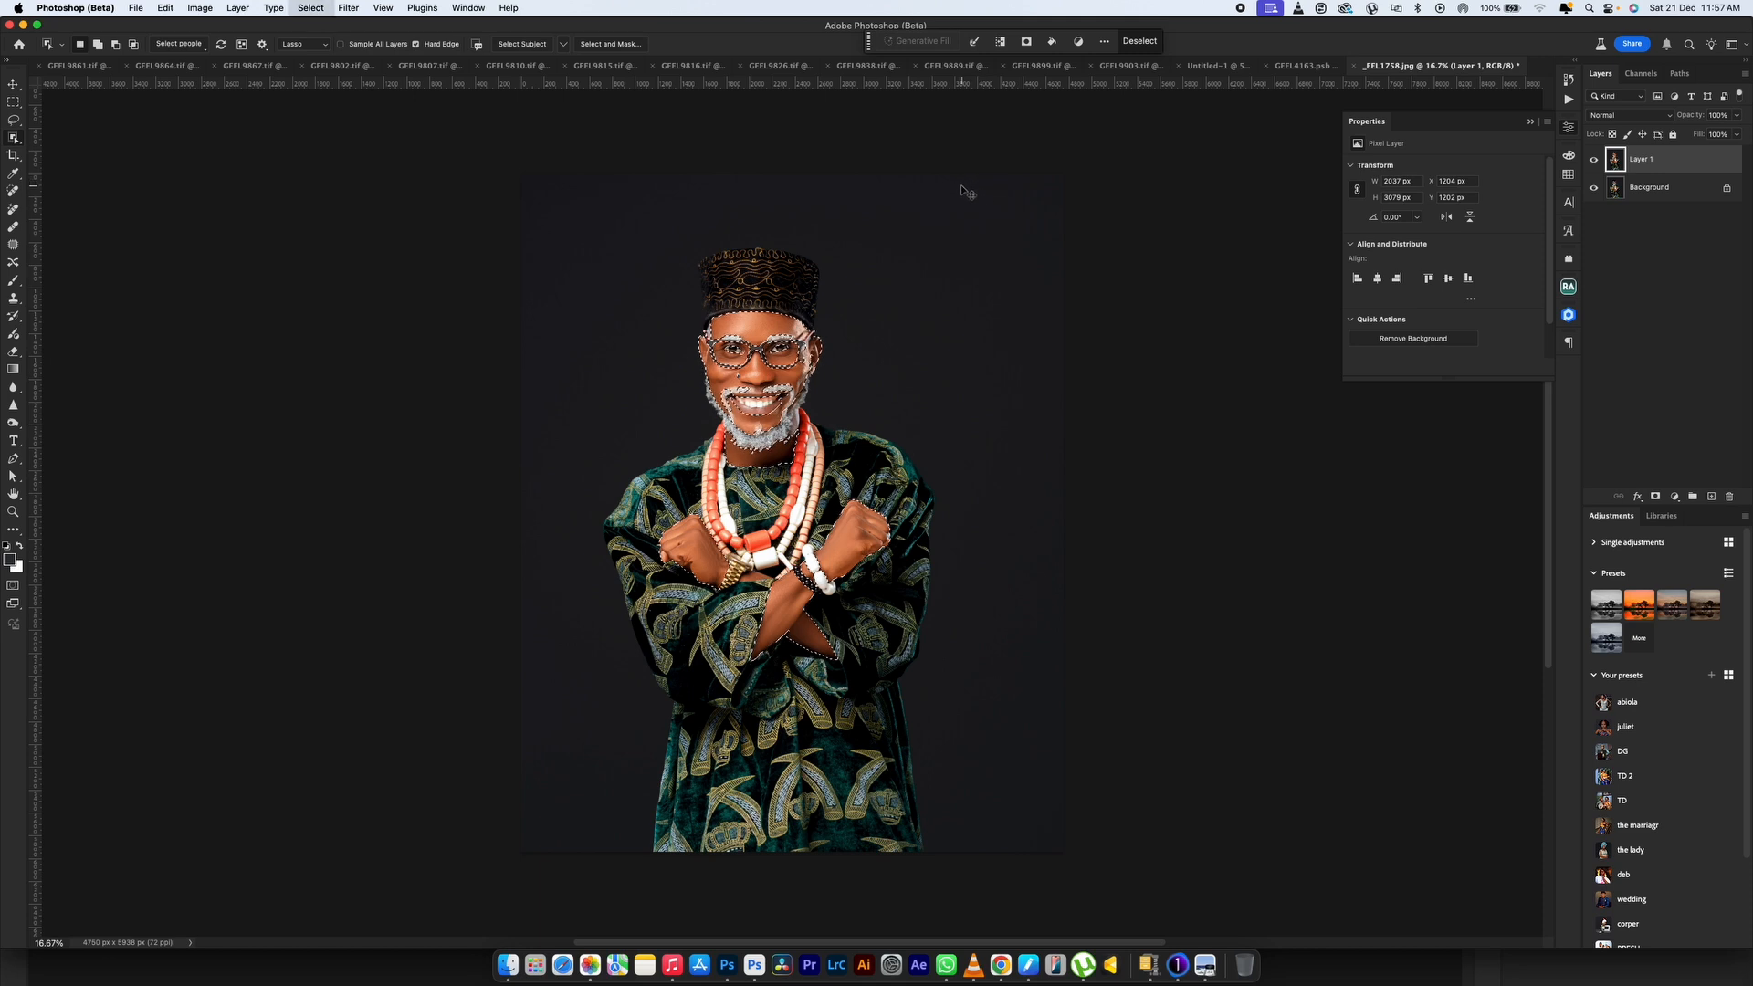
Step: Clear the existing selection and use Select People to select the man's nose, ears, facial skin, upper body skin, arms and hands
key("super+d")
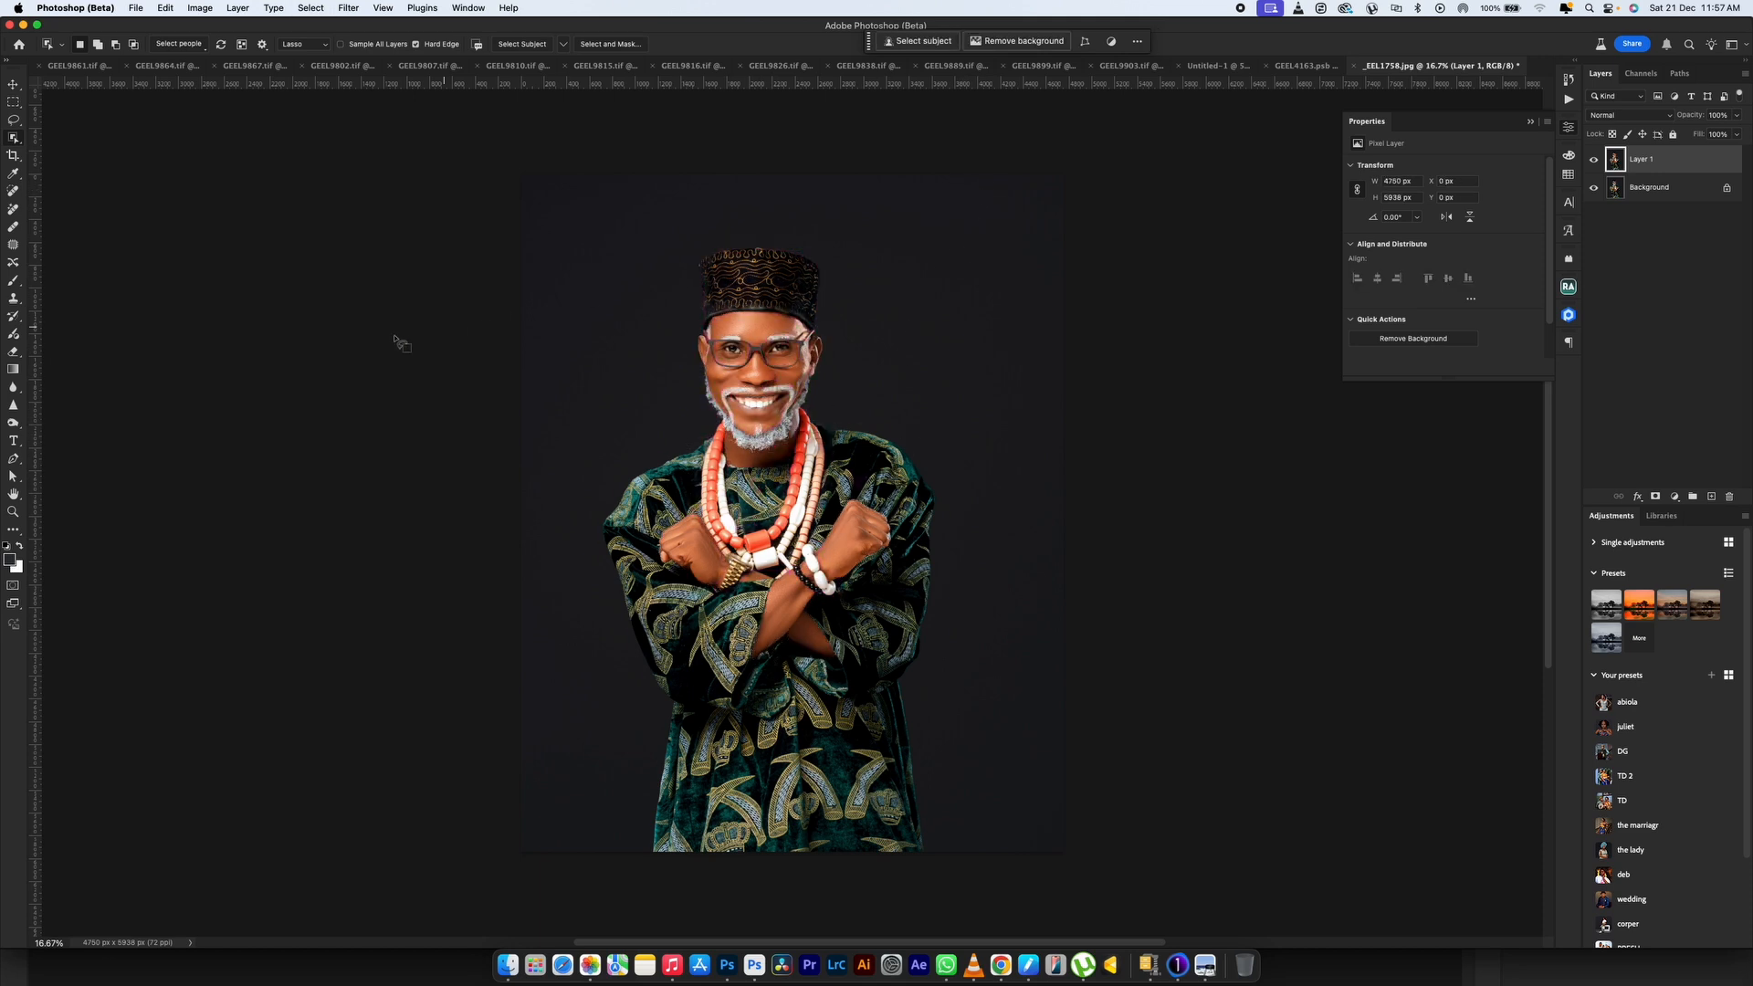
left_click(194, 44)
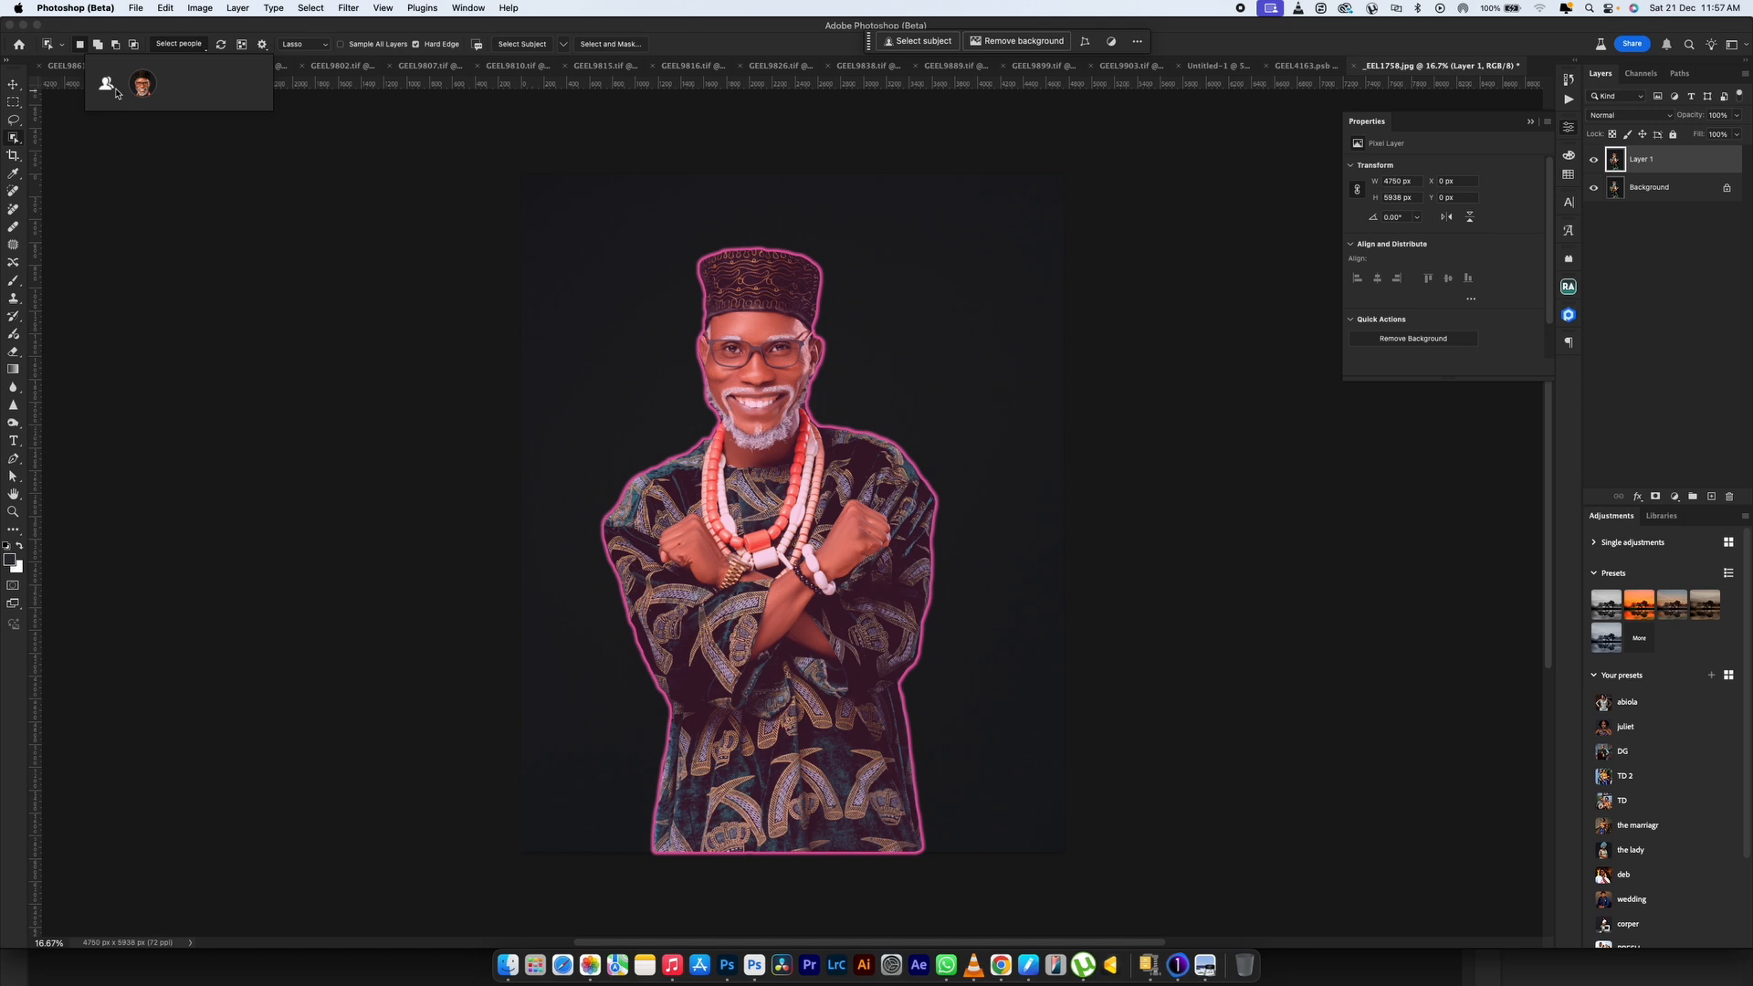
left_click(143, 84)
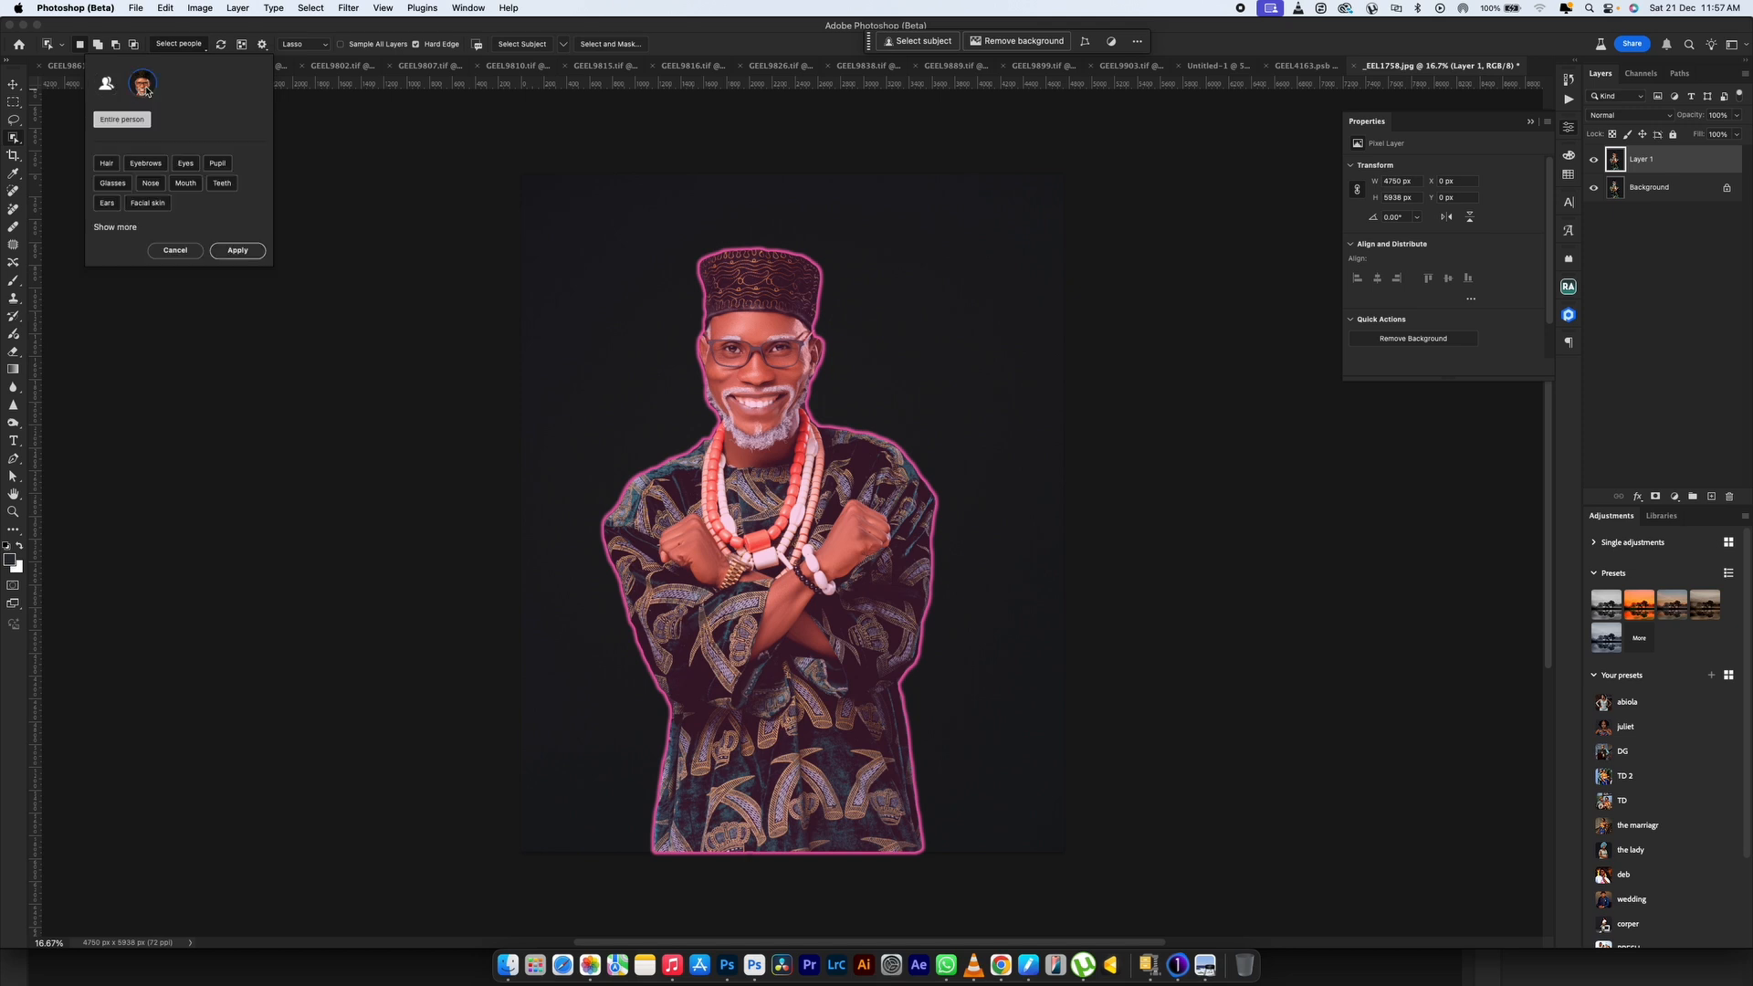
left_click(135, 234)
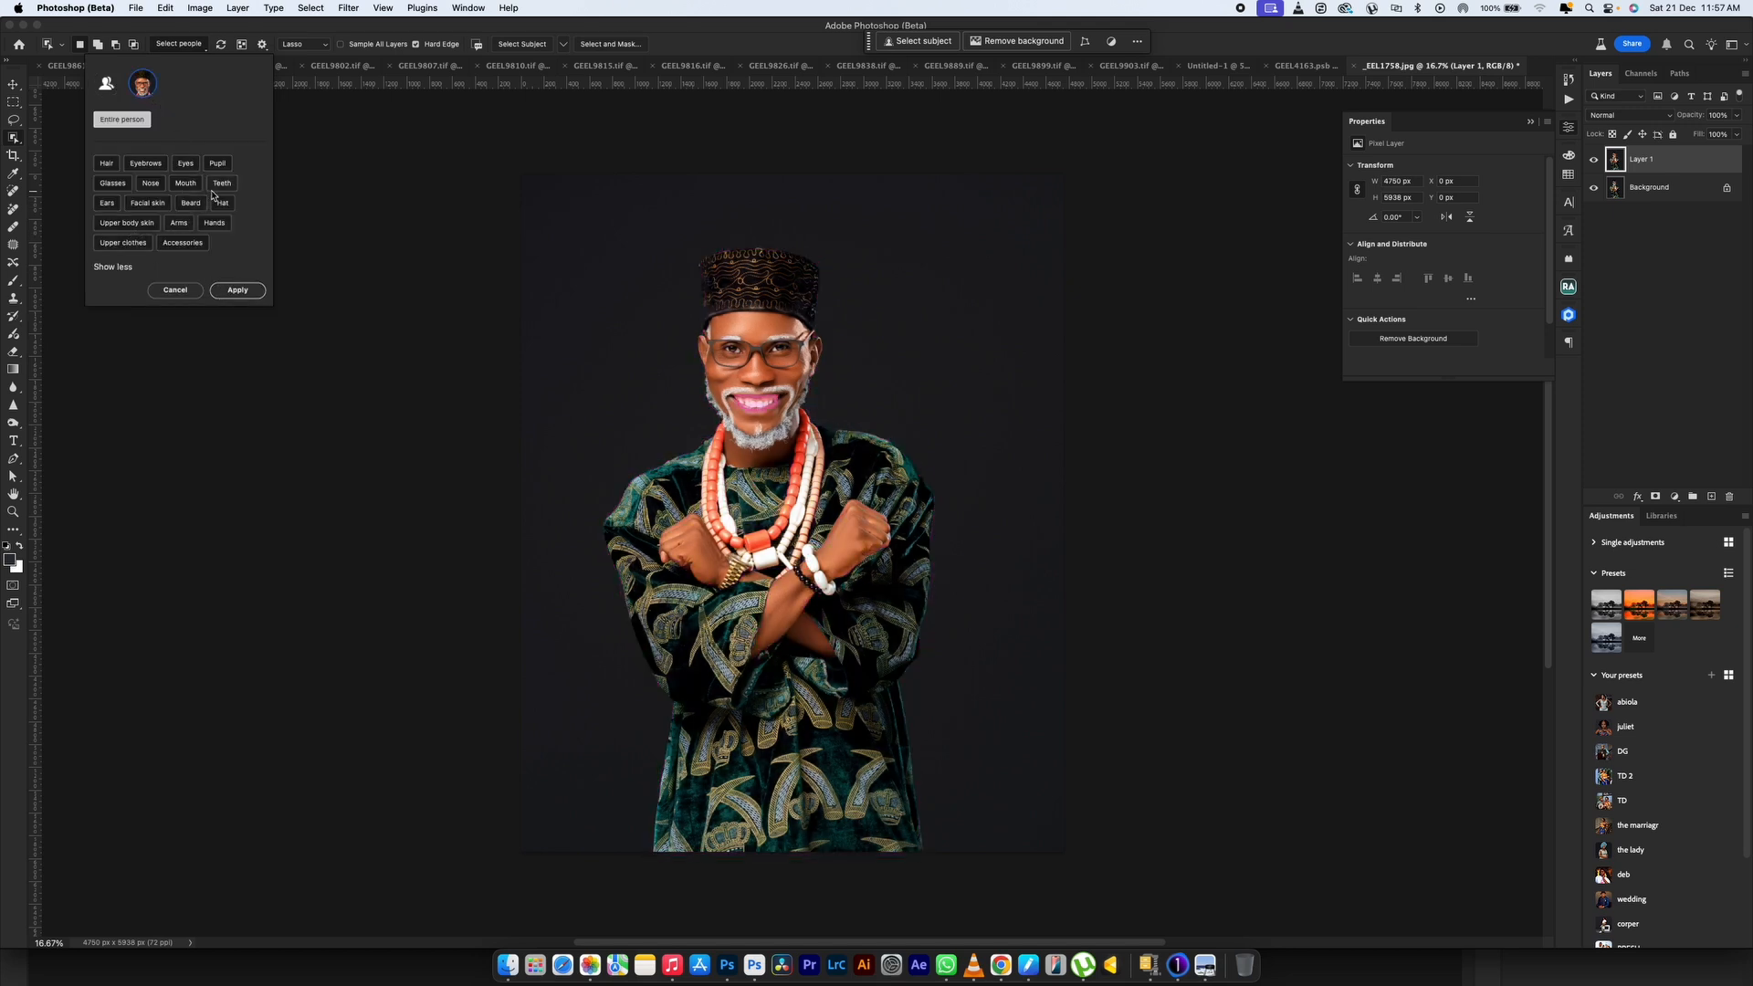
left_click(151, 187)
left_click(109, 205)
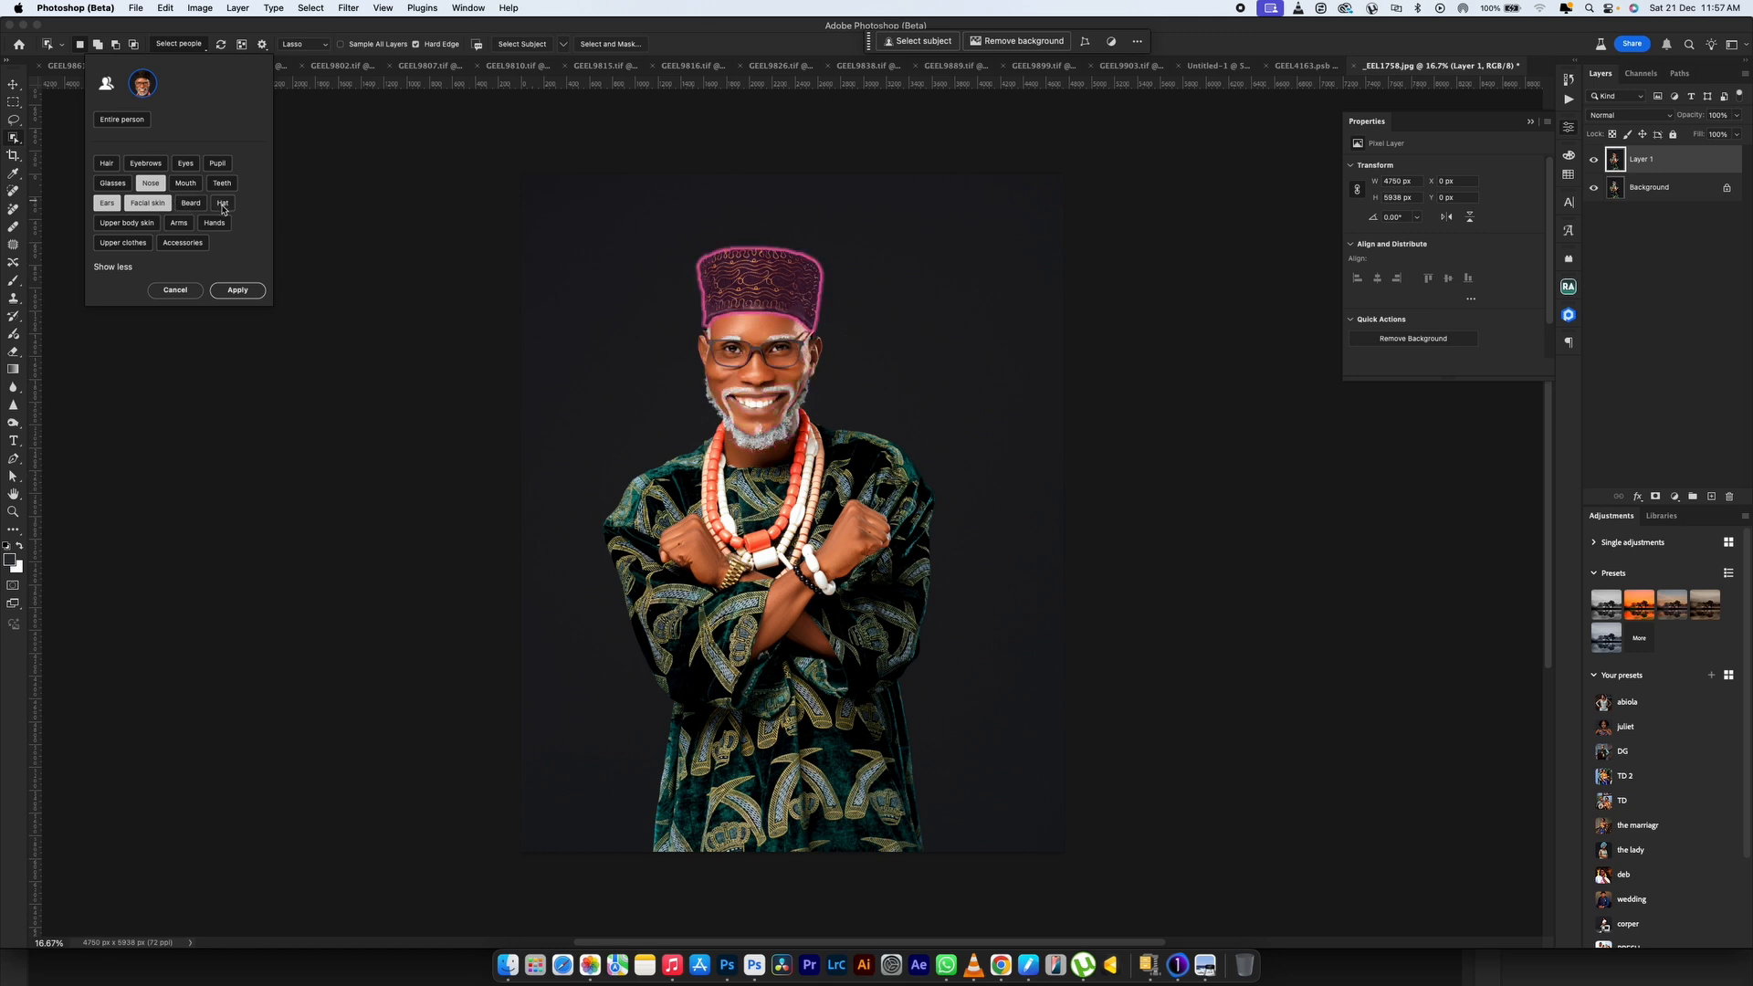
left_click(118, 226)
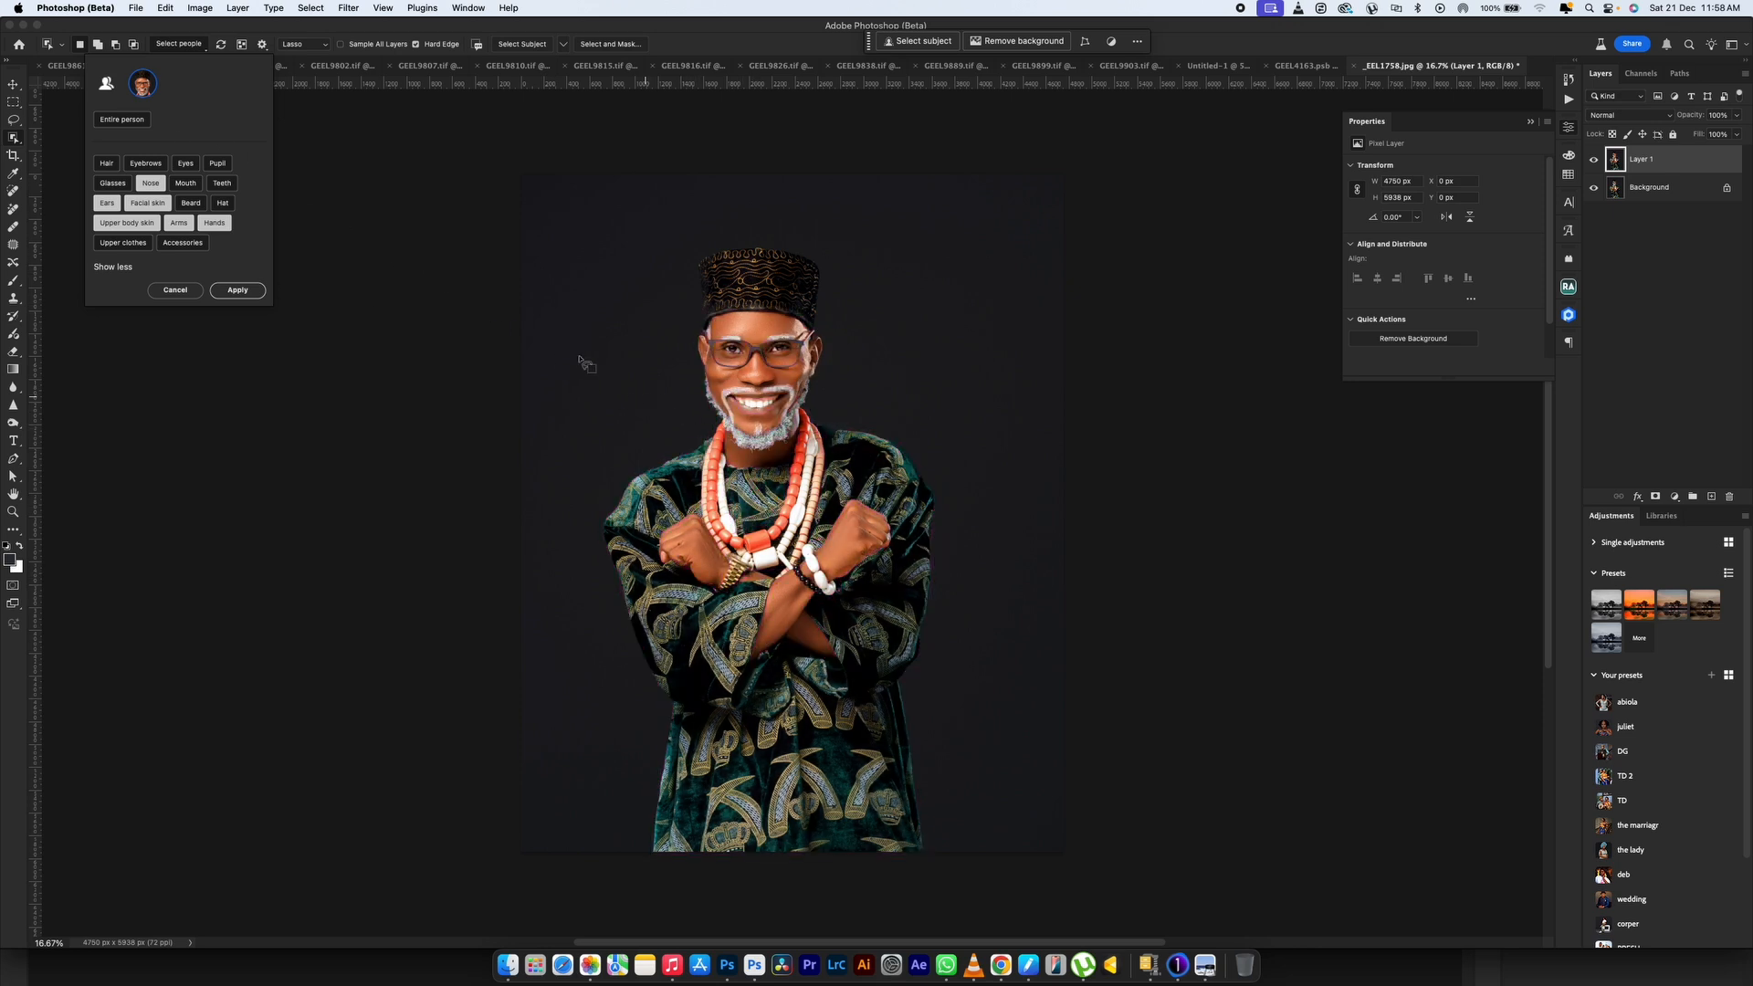
left_click(242, 291)
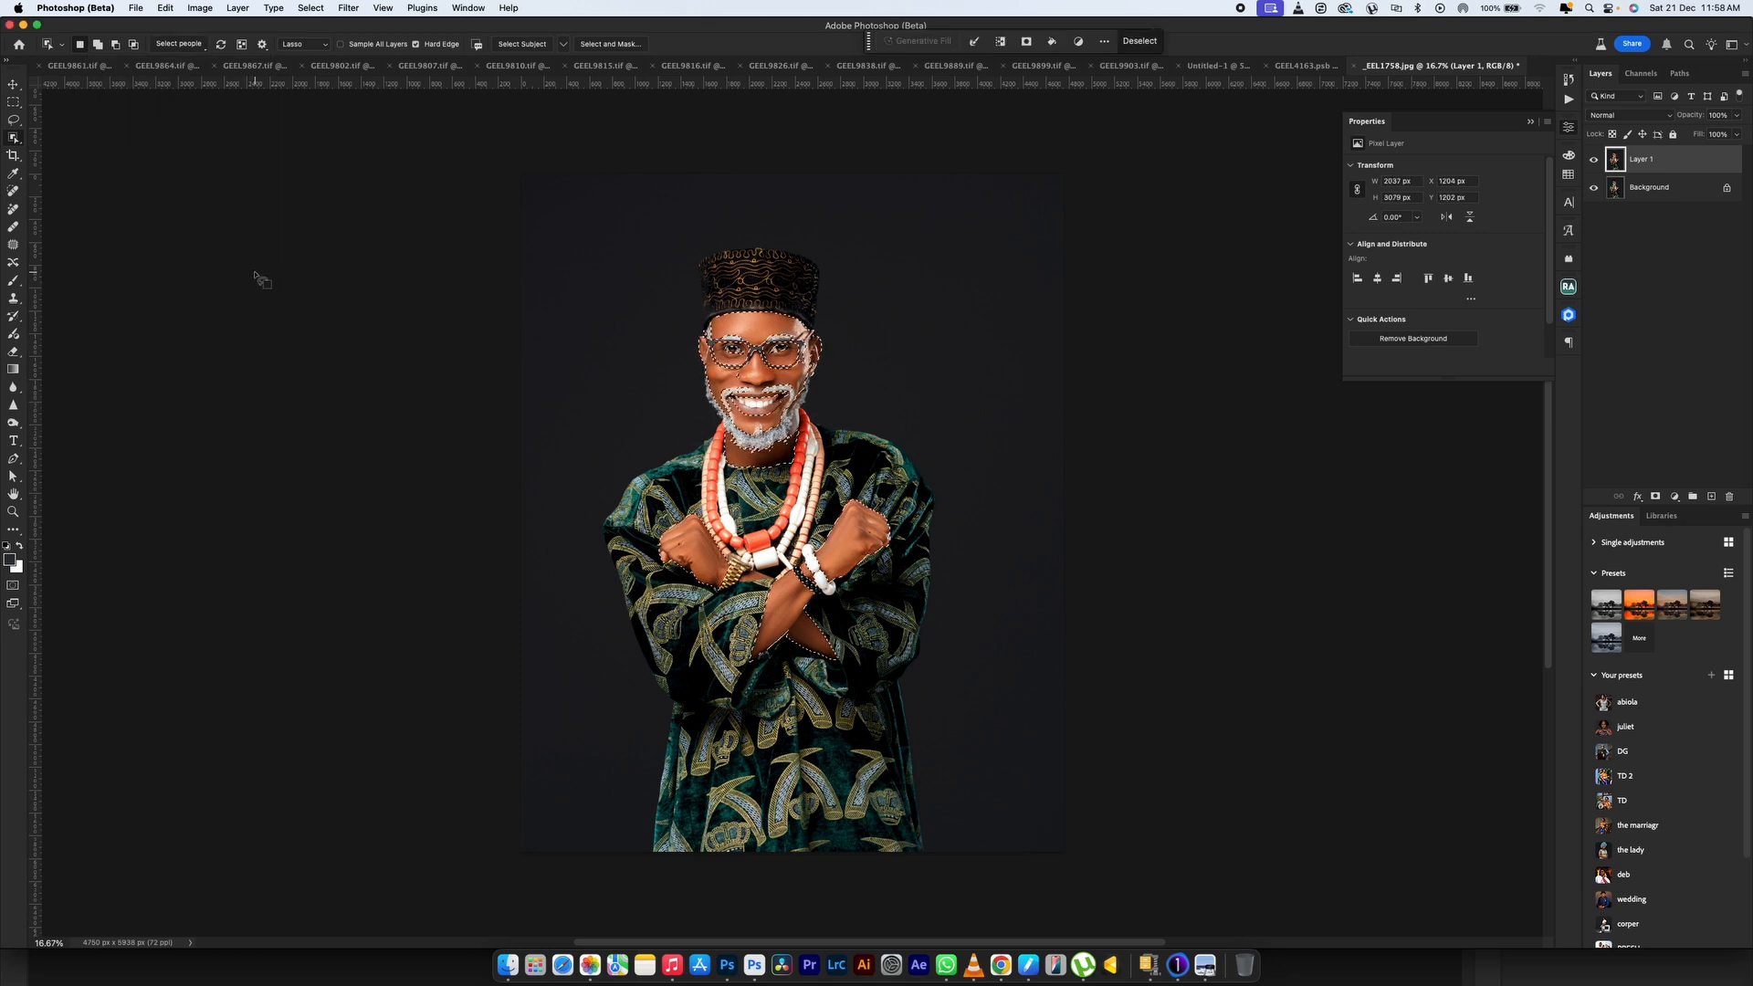